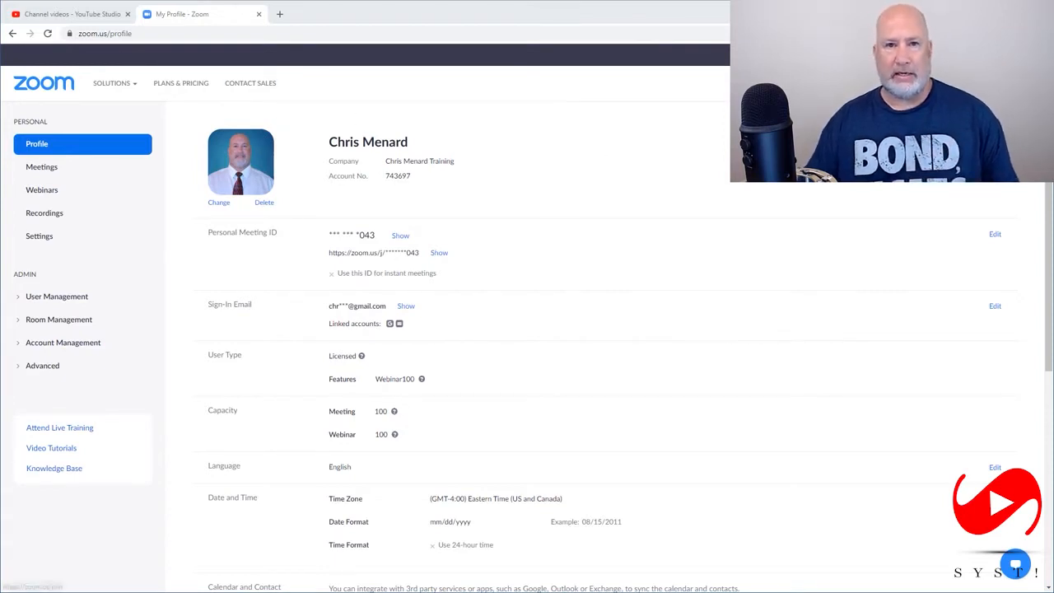
Start scheduling a new meeting and set its topic to "New Product Launch"
left_click(43, 168)
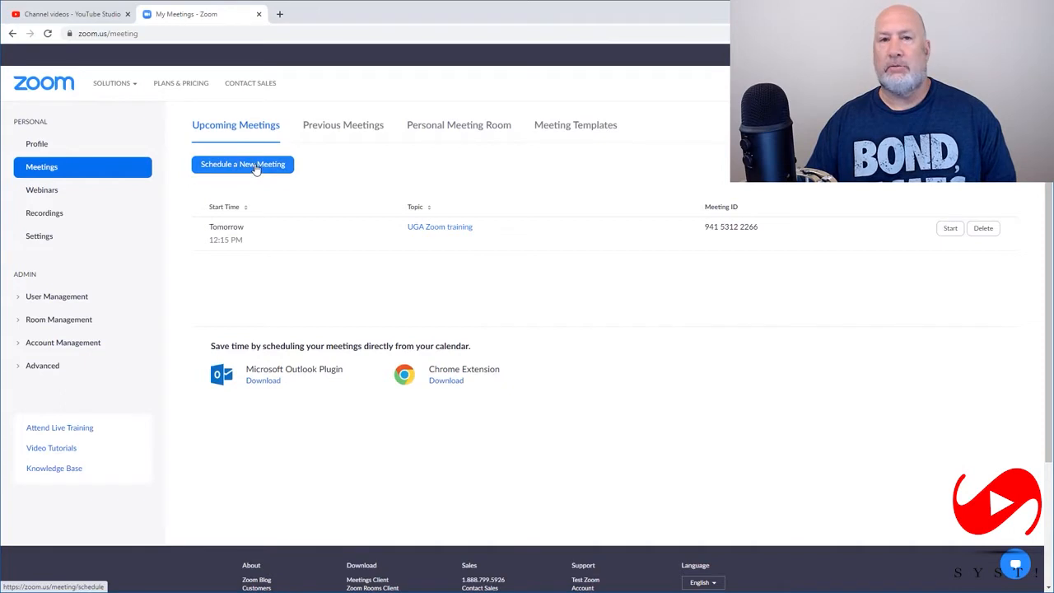
left_click(257, 168)
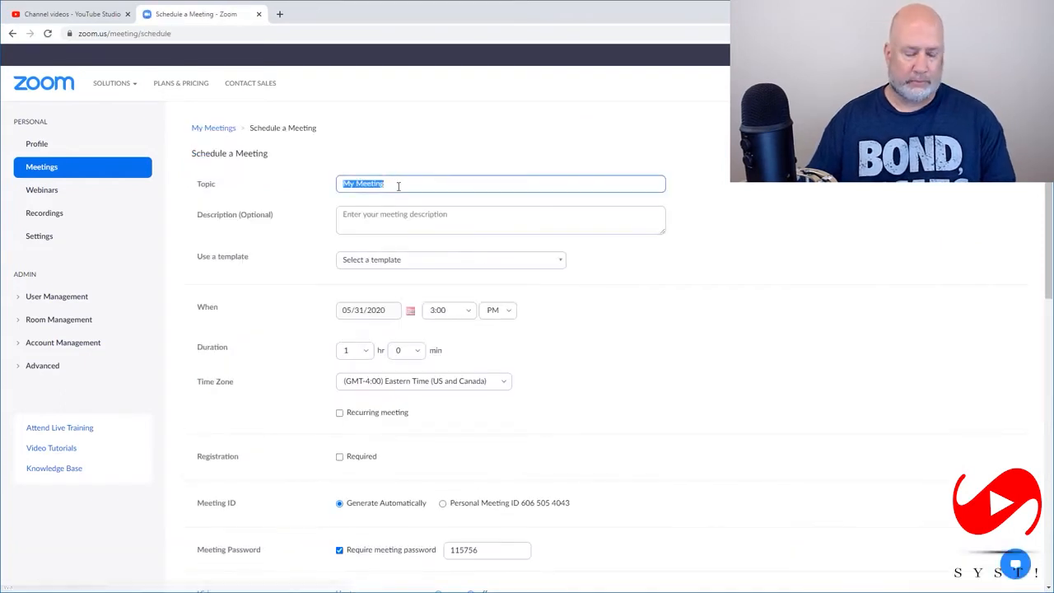
type("Ne")
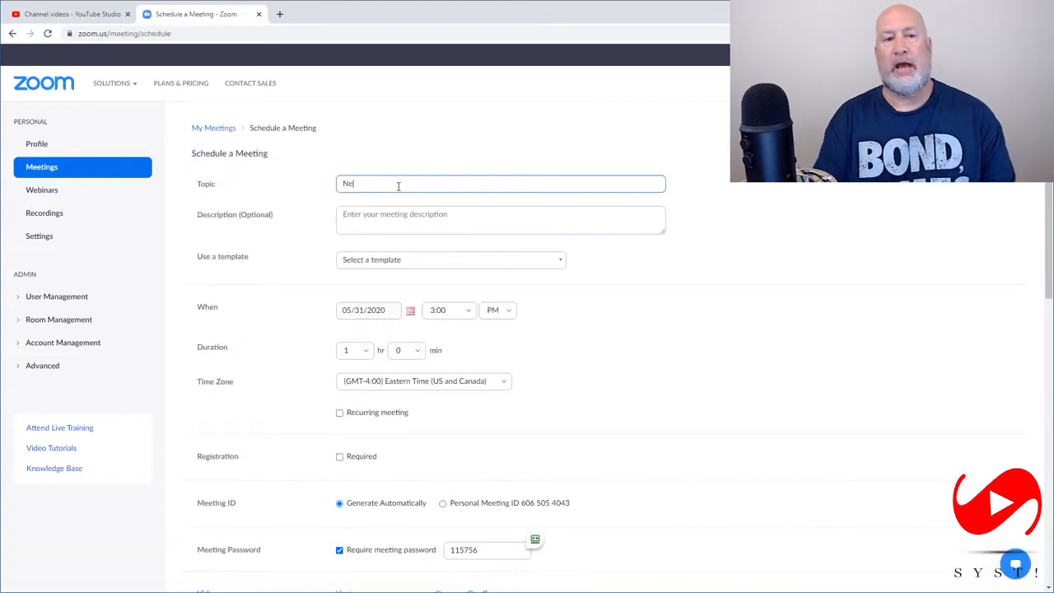
type("w Produ")
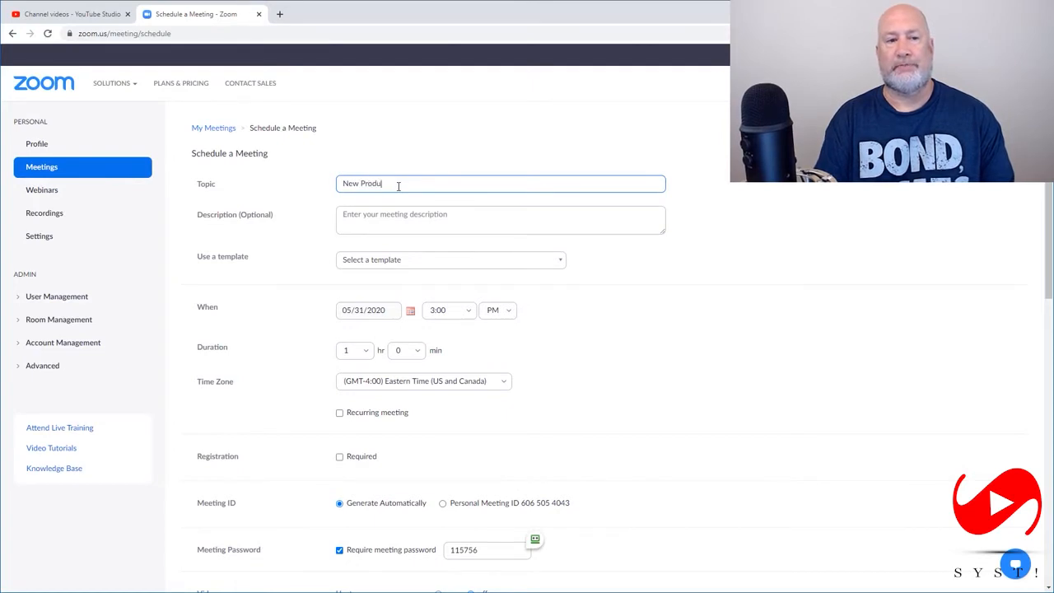
type("ct Laun")
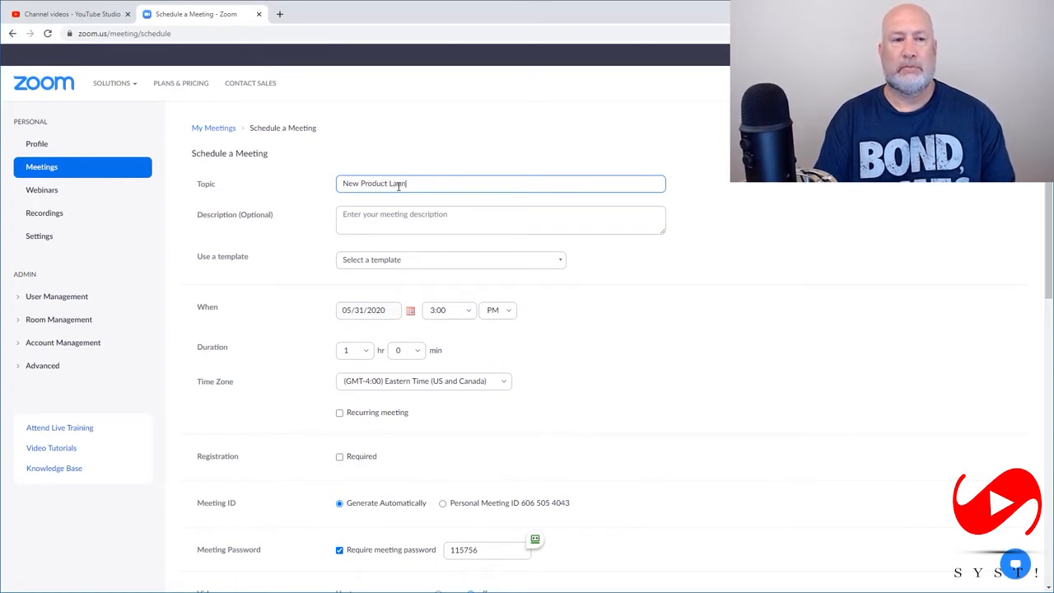
type("ch")
Enter "test of desc." as the meeting description
left_click(448, 215)
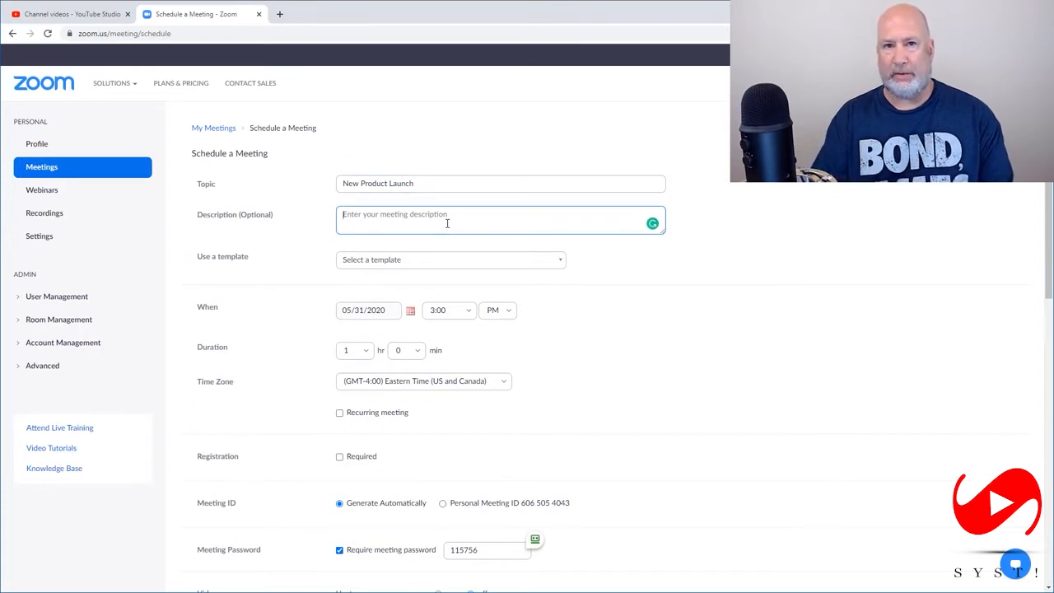
type("test of desc")
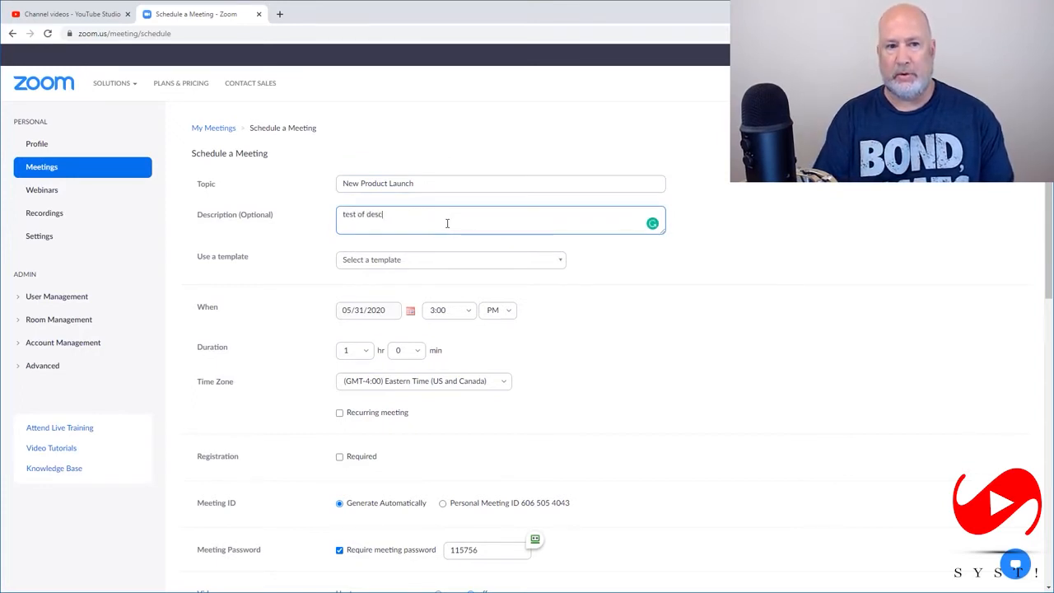
type(".")
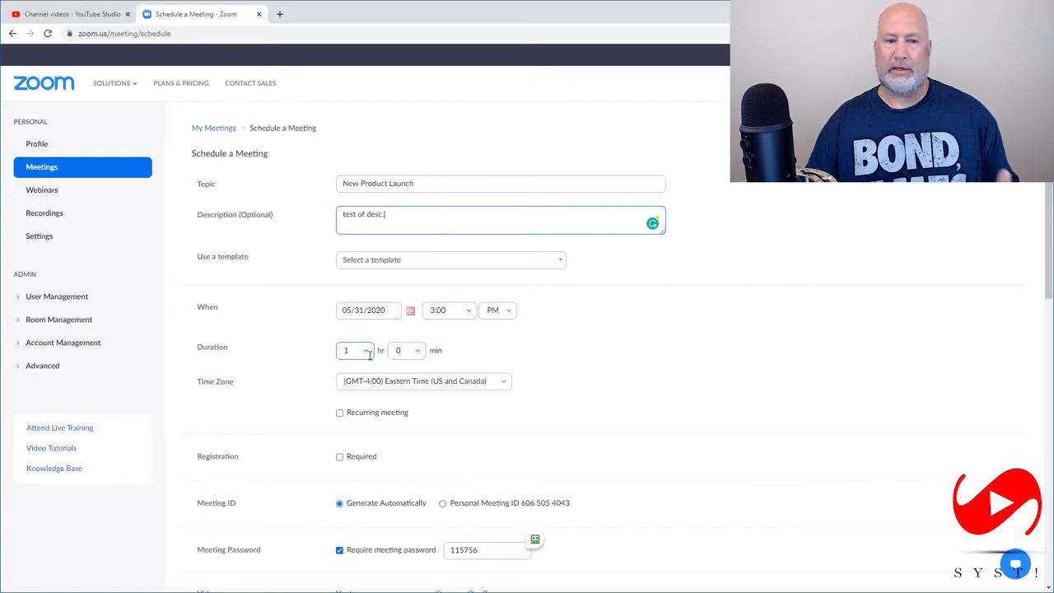
Make registration required for the meeting and turn video on for both the host and the participants
scroll(482, 360, "down", 2)
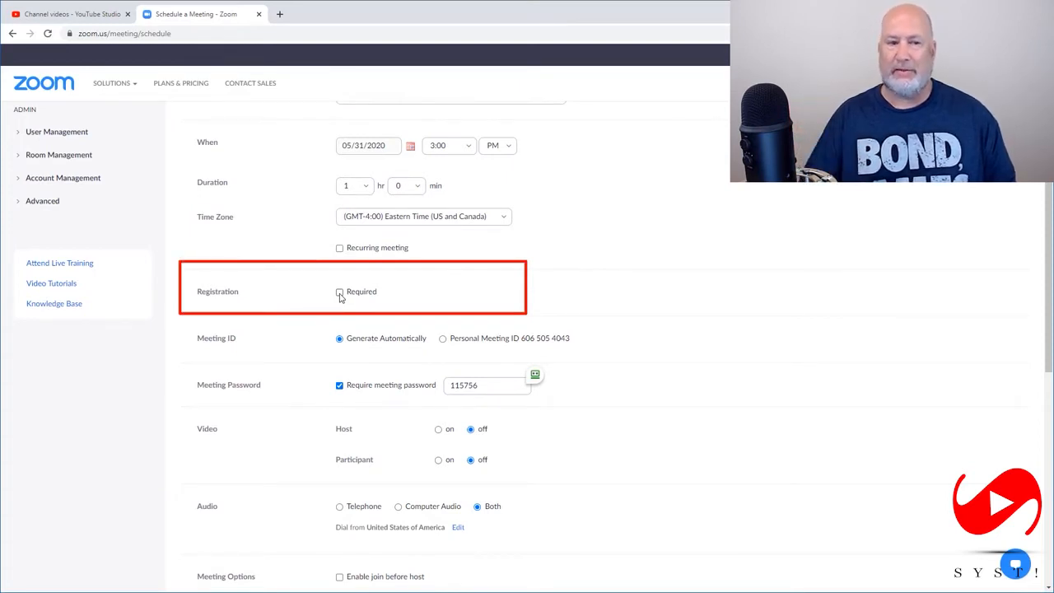
left_click(339, 293)
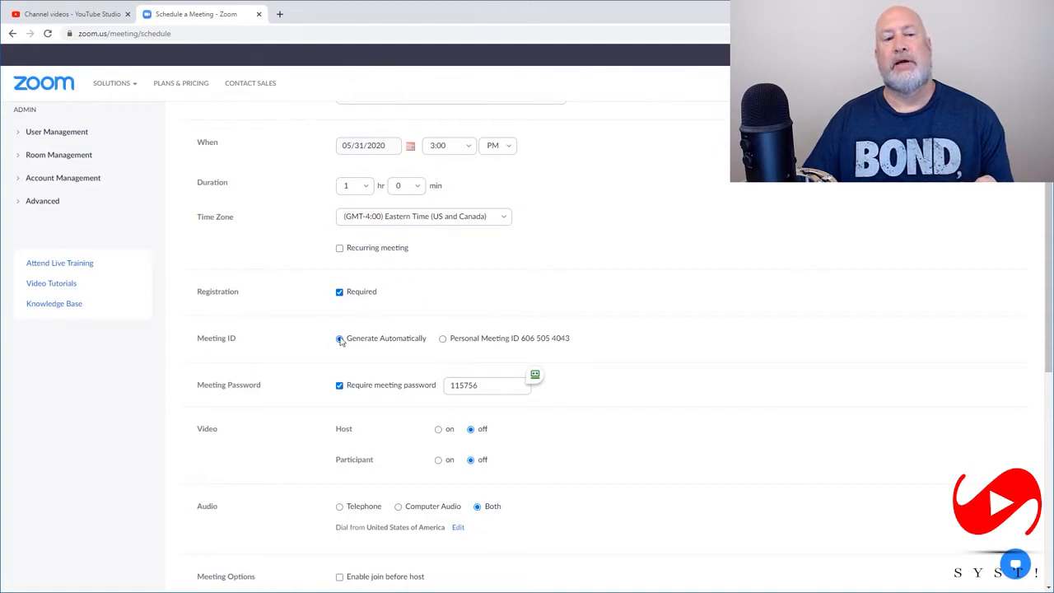
scroll(369, 342, "down", 2)
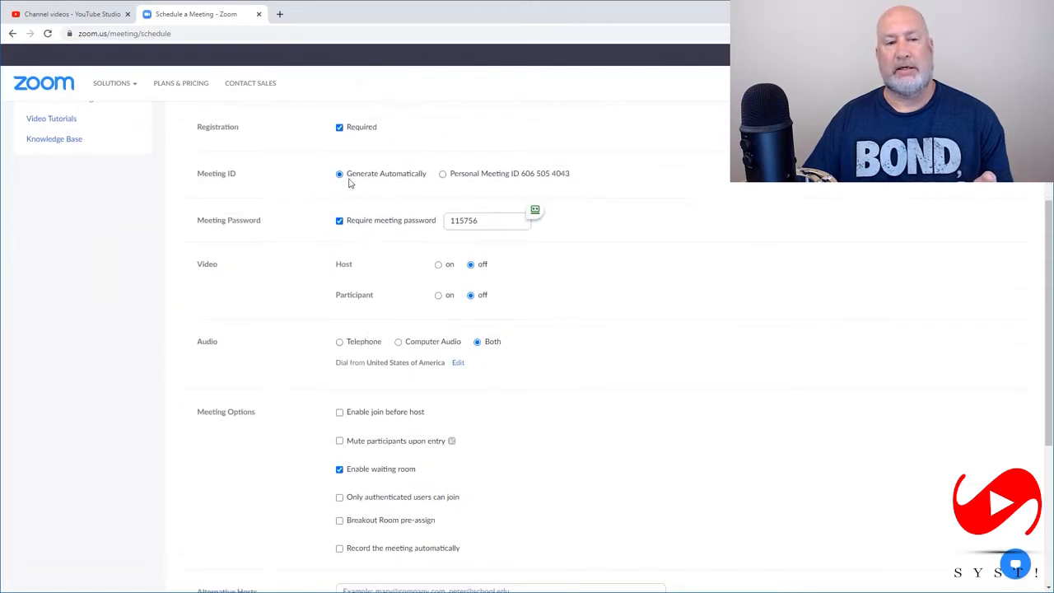
left_click(438, 265)
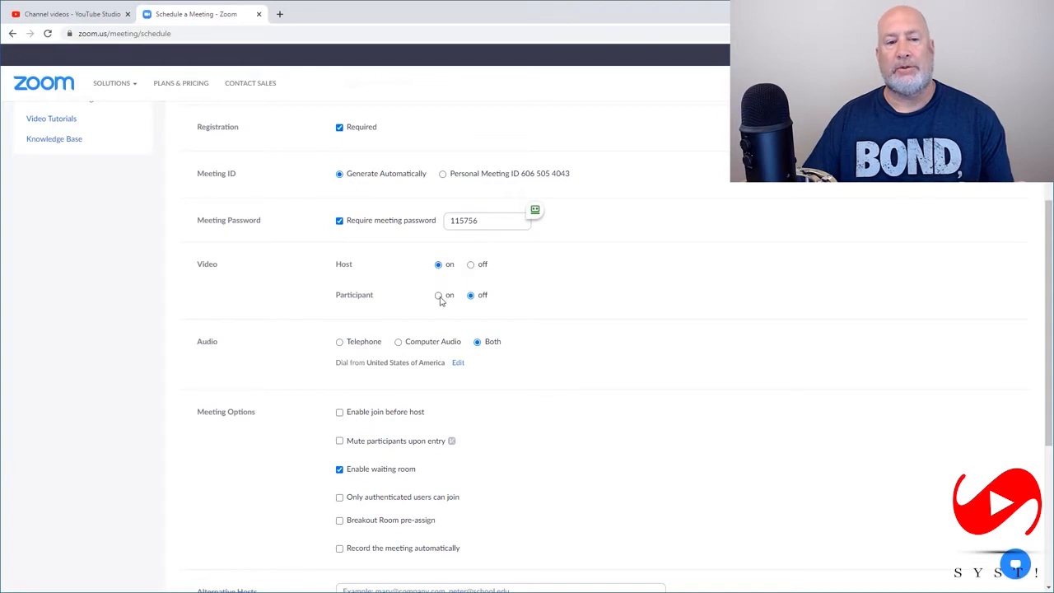
left_click(440, 296)
Review the remaining meeting options and save the New Product Launch meeting
scroll(458, 329, "down", 2)
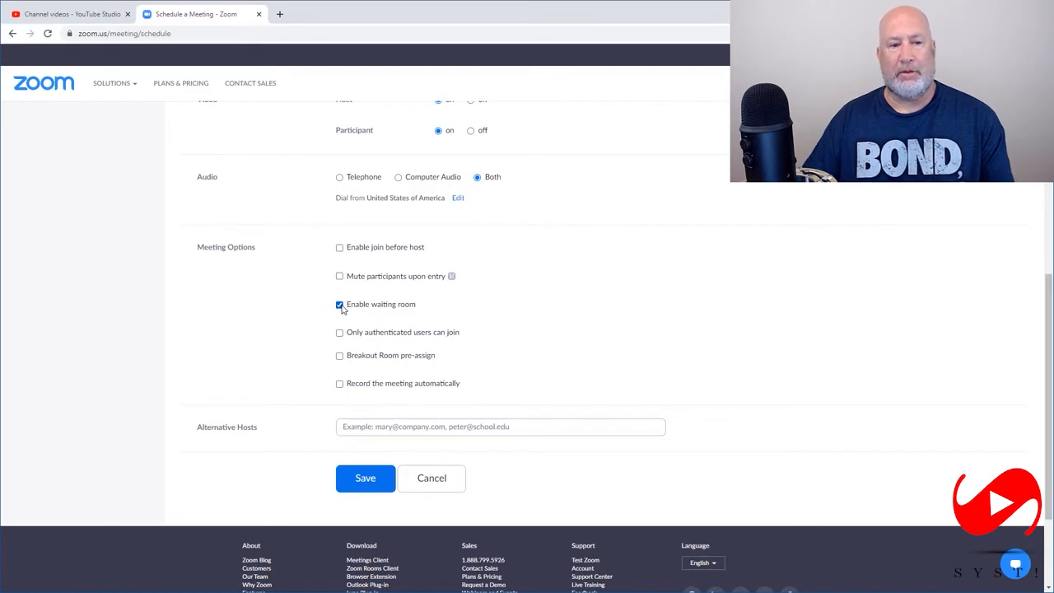
left_click(367, 483)
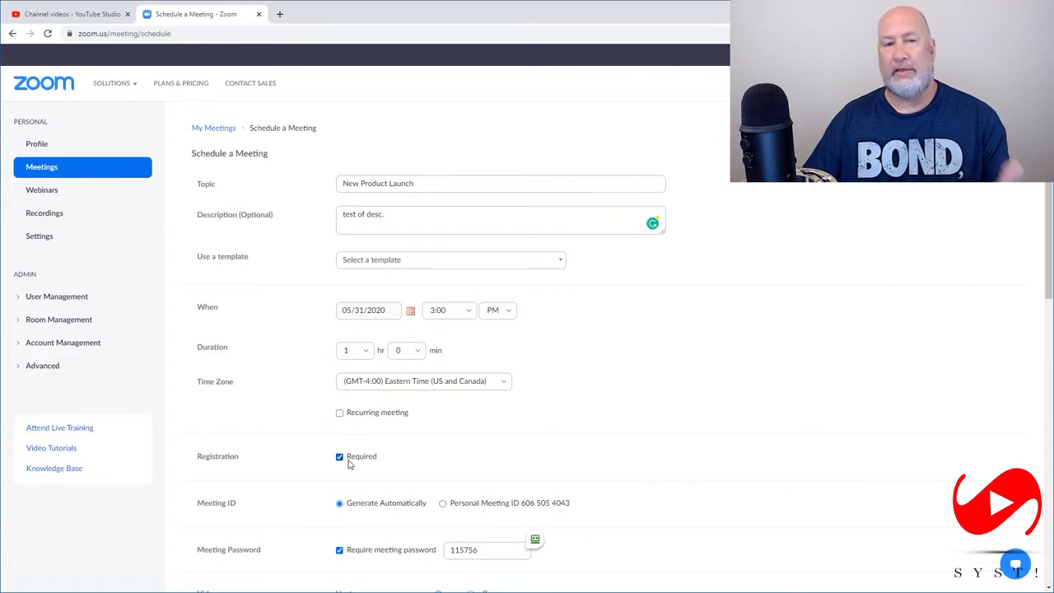
scroll(375, 466, "down", 8)
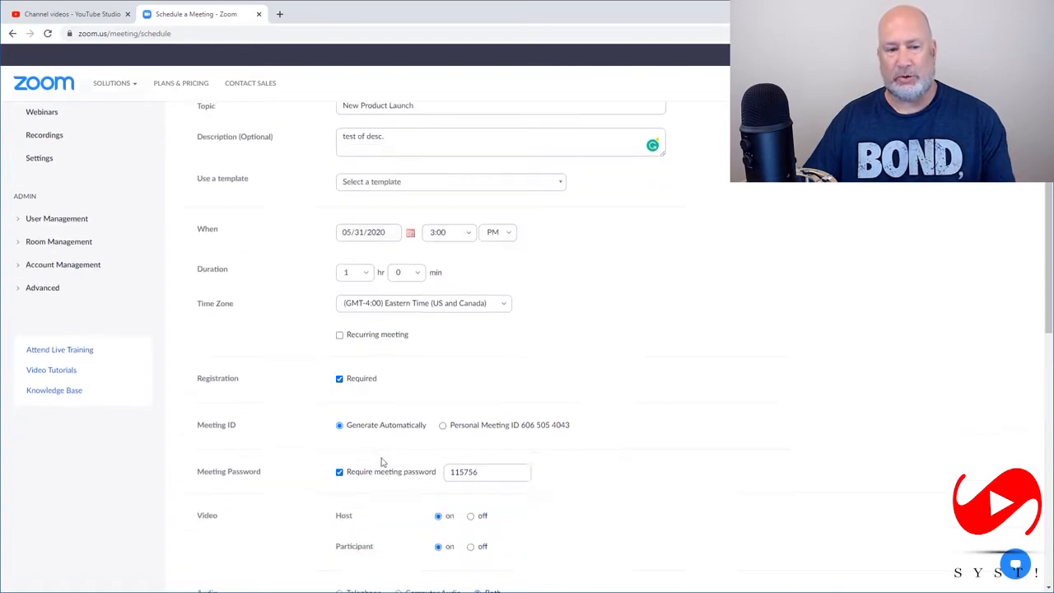
left_click(365, 344)
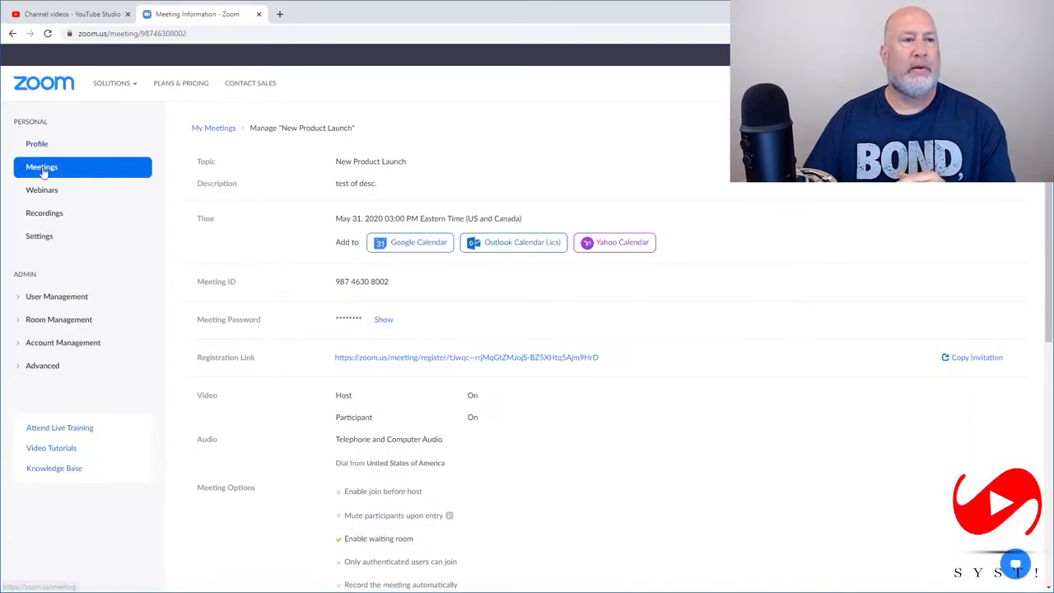
Open the New Product Launch meeting from the upcoming meetings and set its registration approval to Manually Approve
left_click(70, 170)
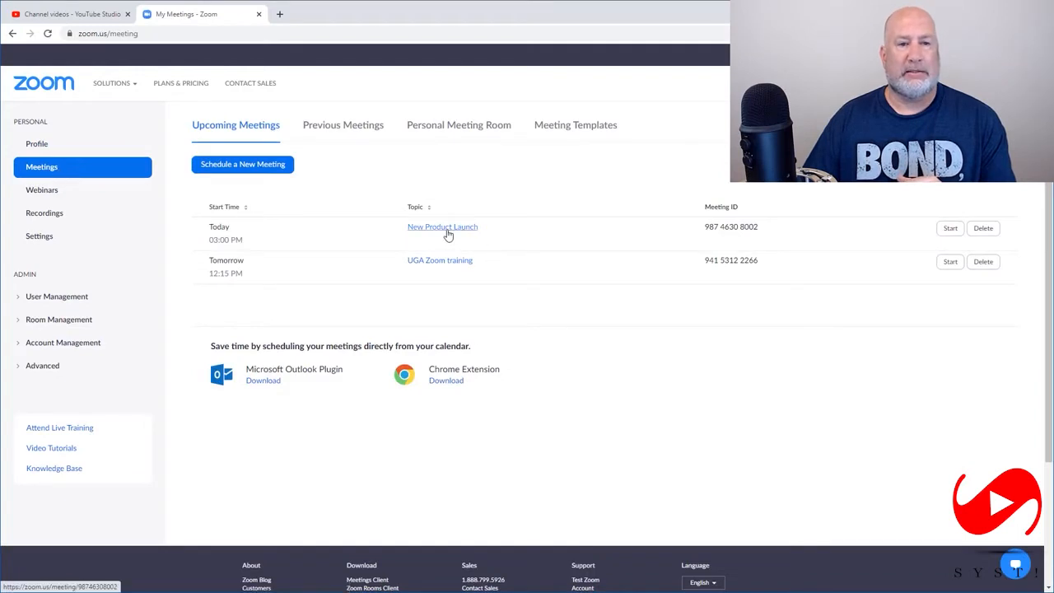
left_click(447, 230)
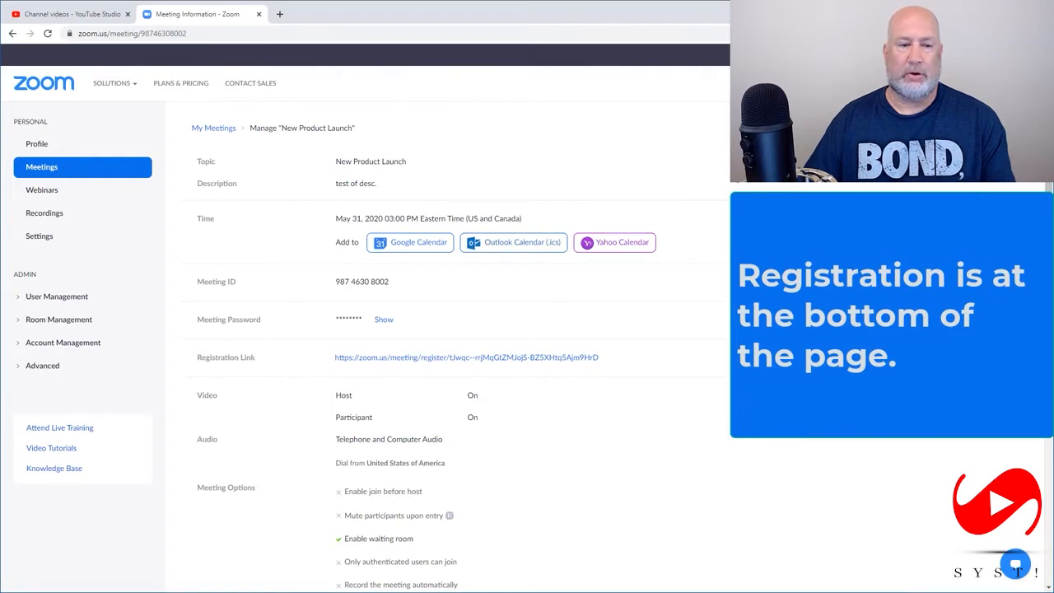
scroll(445, 330, "down", 6)
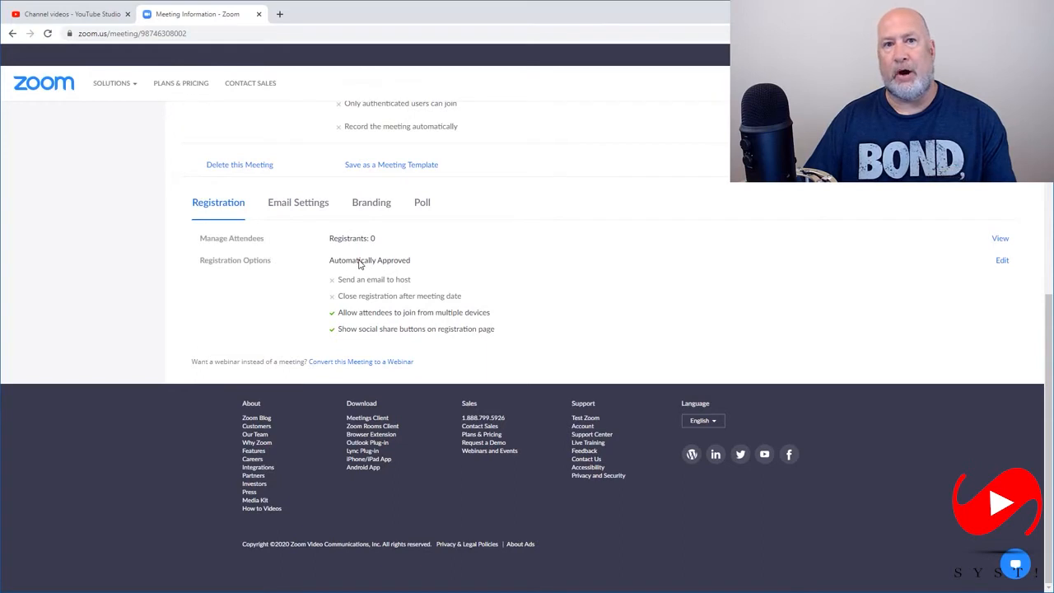
left_click(1002, 262)
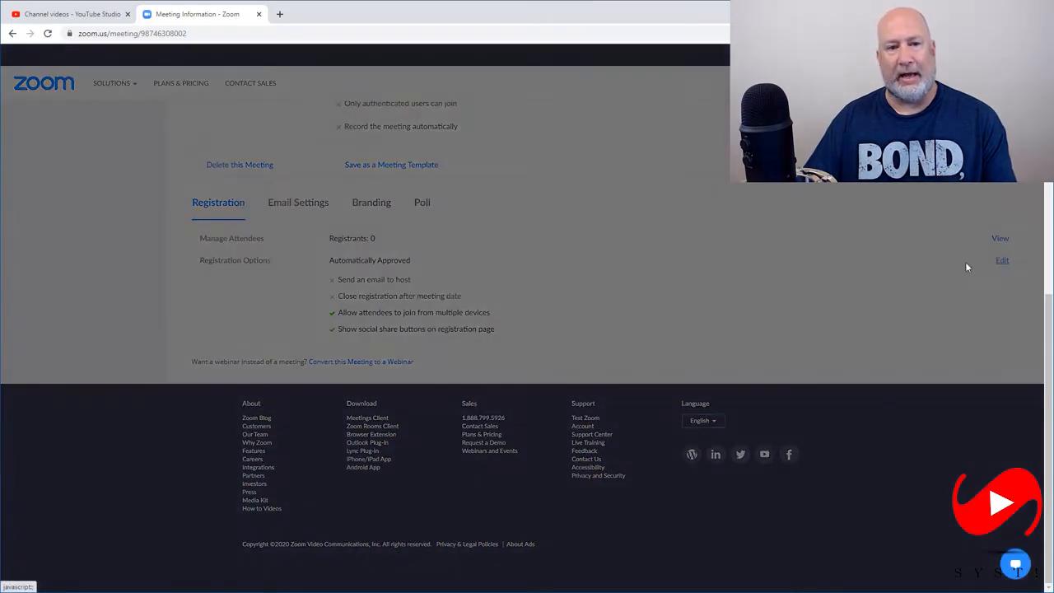
left_click(391, 238)
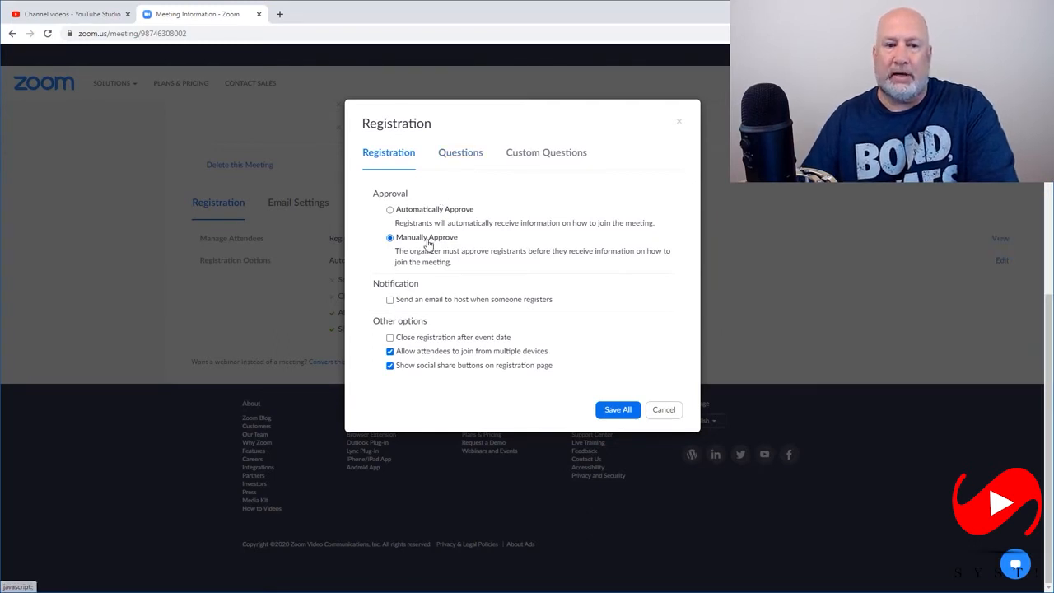
Make Last Name required on the registration form and add the City, Organization and Job Title fields
left_click(461, 154)
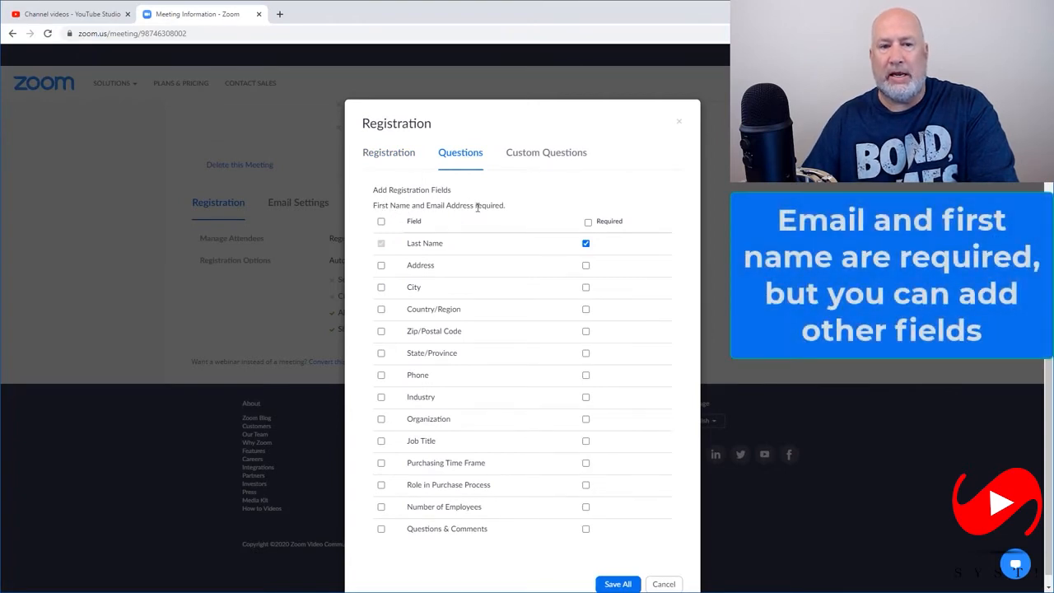
left_click(586, 244)
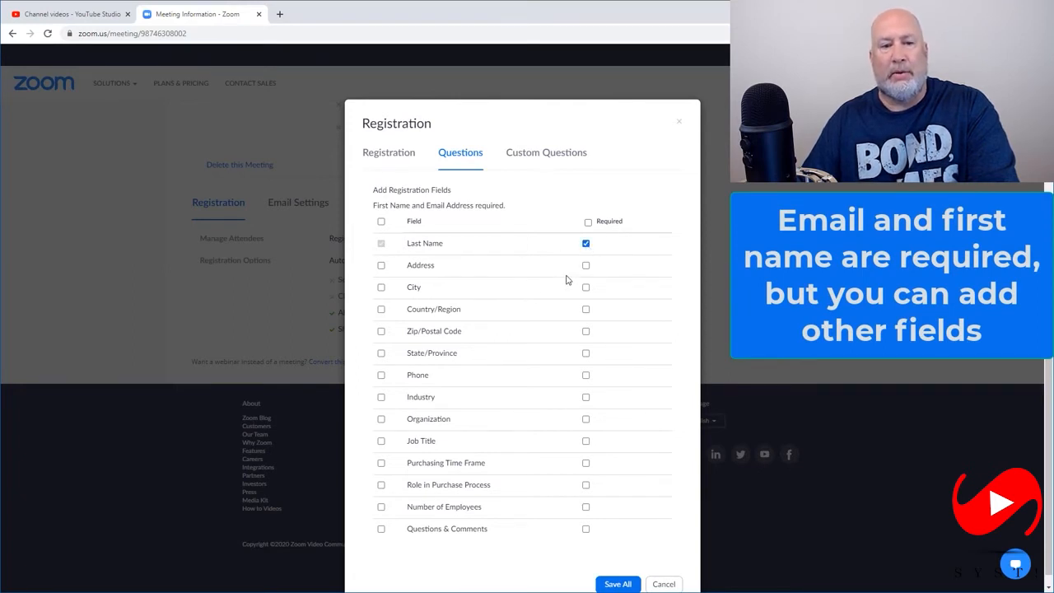
left_click(382, 290)
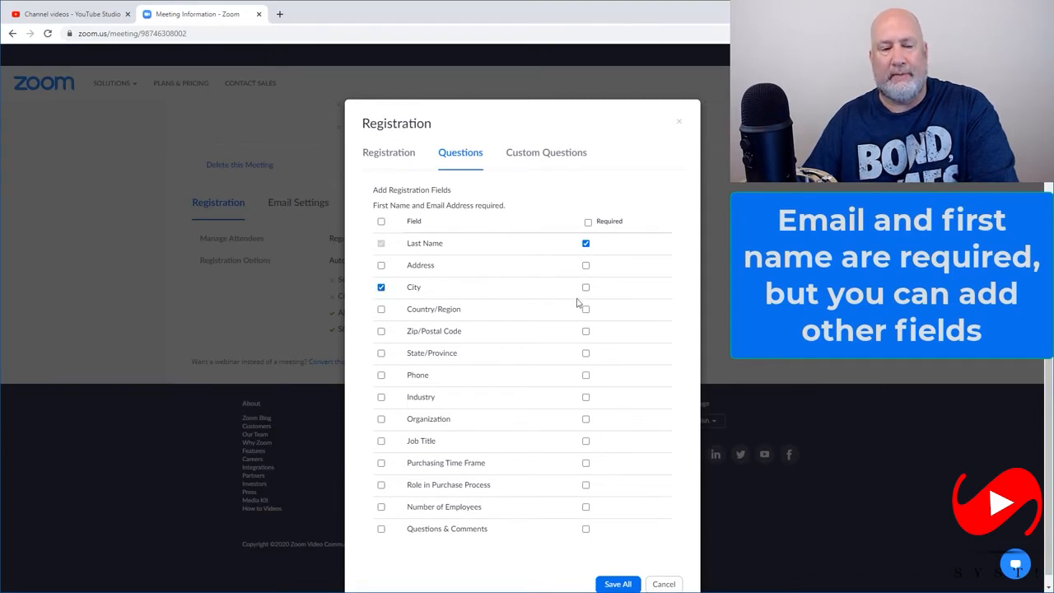
left_click(380, 420)
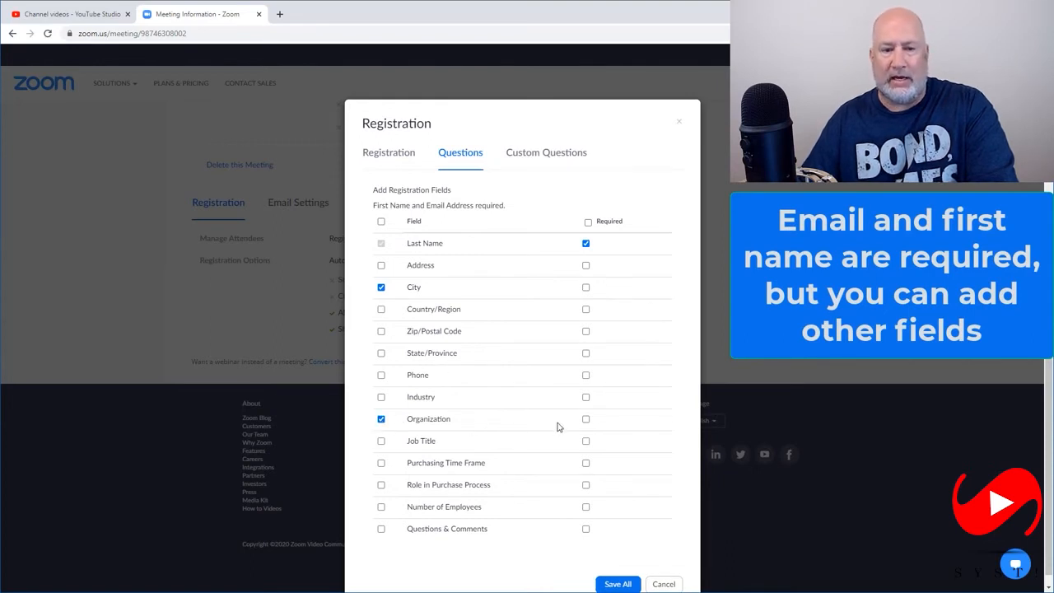
left_click(382, 442)
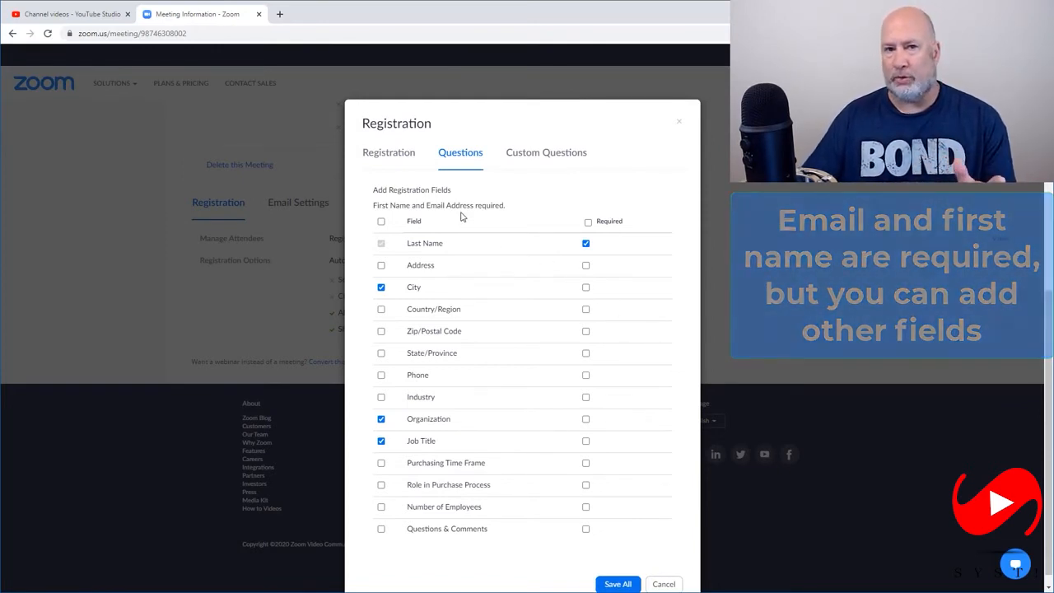
Look over the custom questions, registration fields and approval settings, and save all the registration changes
left_click(564, 159)
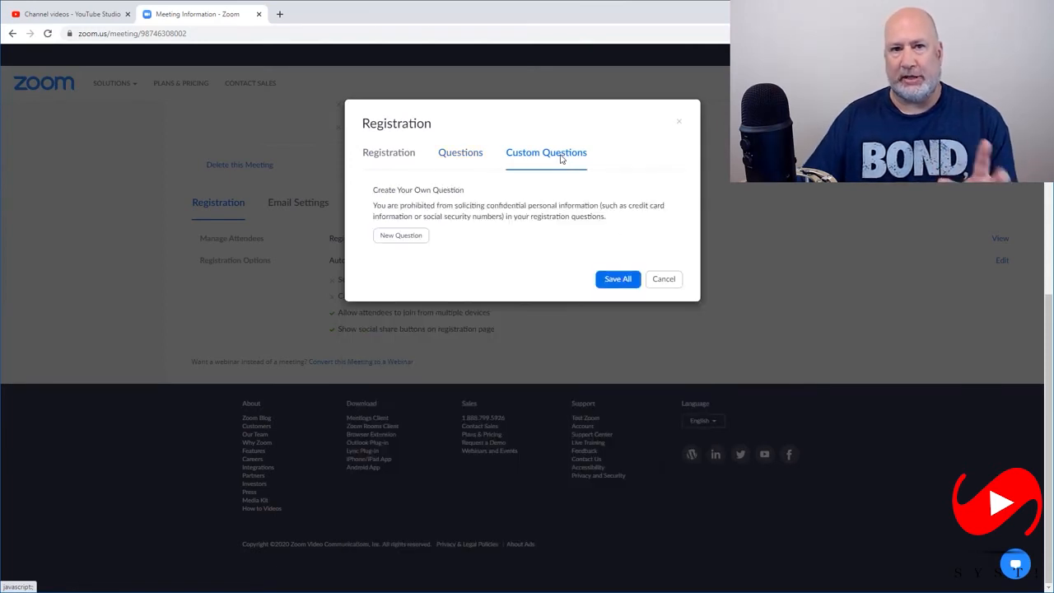
left_click(463, 158)
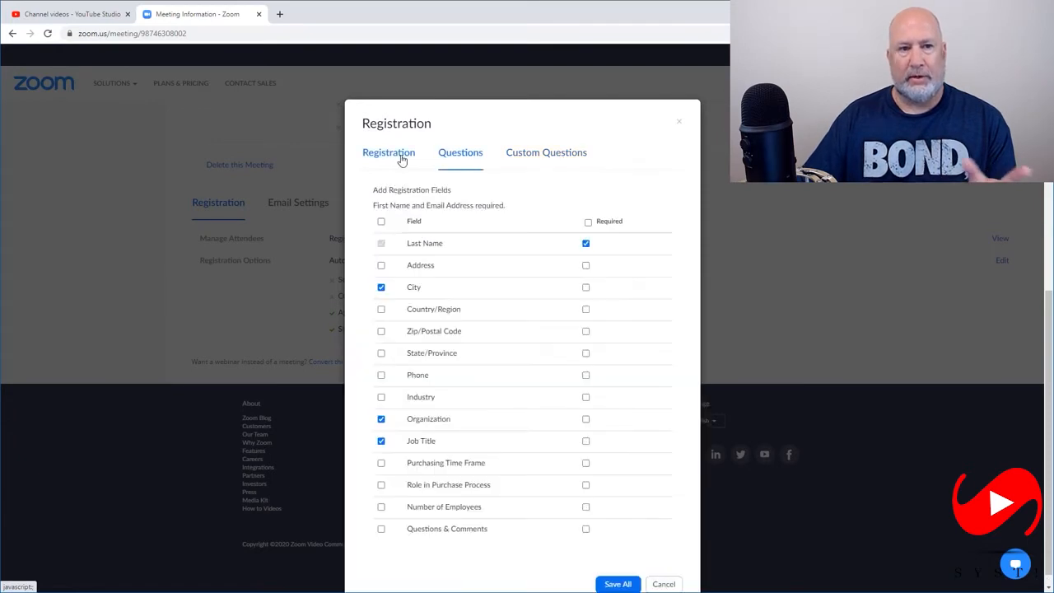
left_click(381, 158)
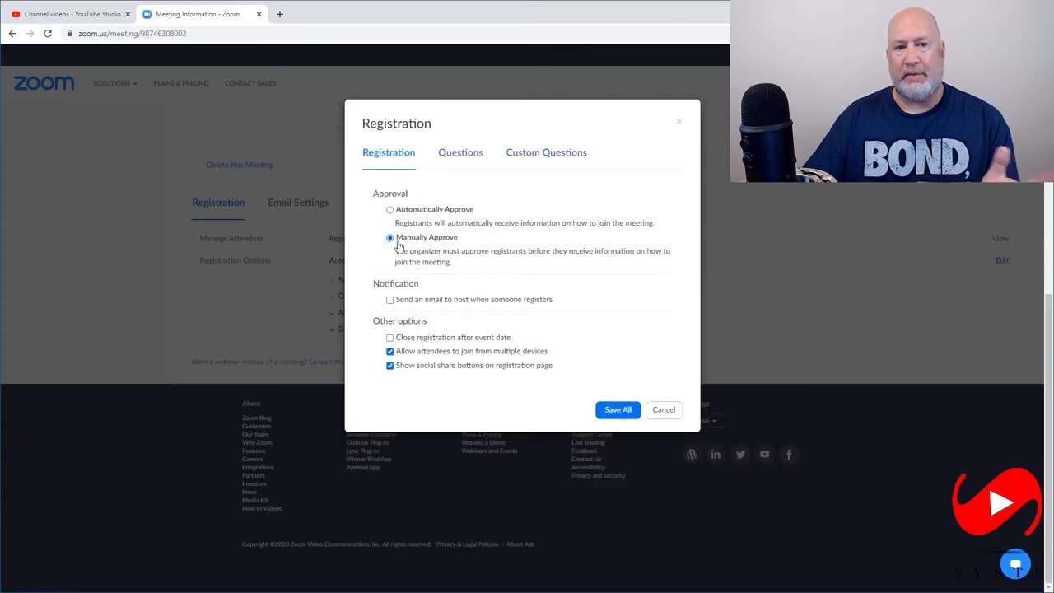
left_click(610, 410)
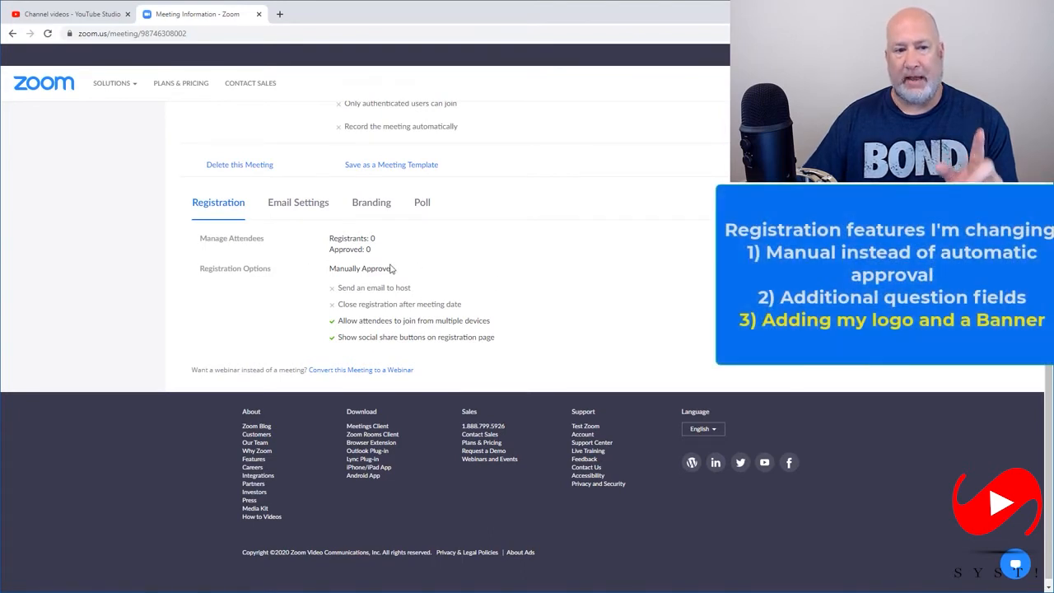
Upload the "logo-colors" PNG image as the meeting's branding logo
left_click(376, 206)
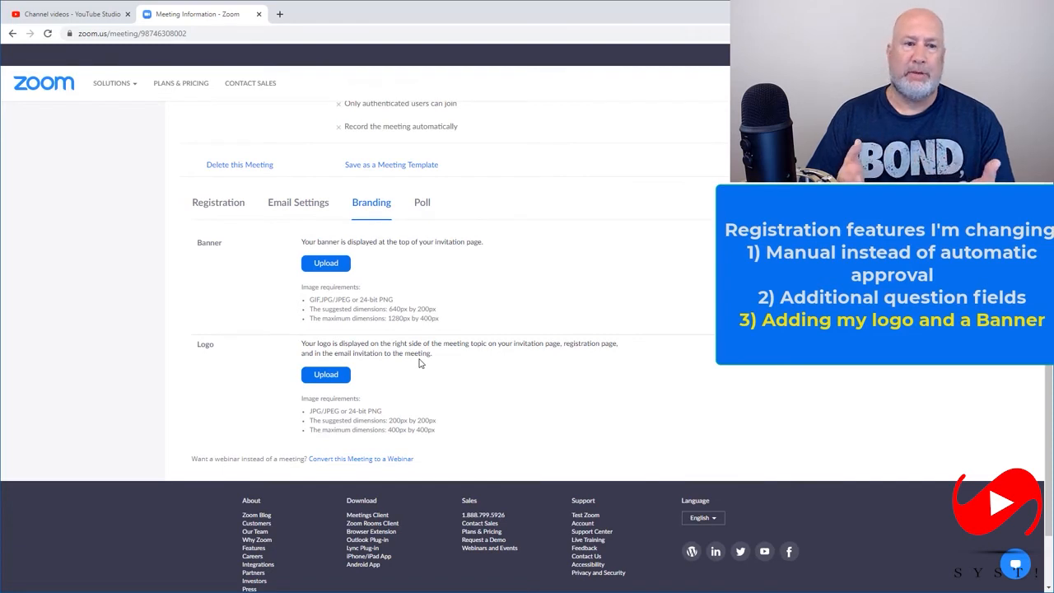
left_click(338, 375)
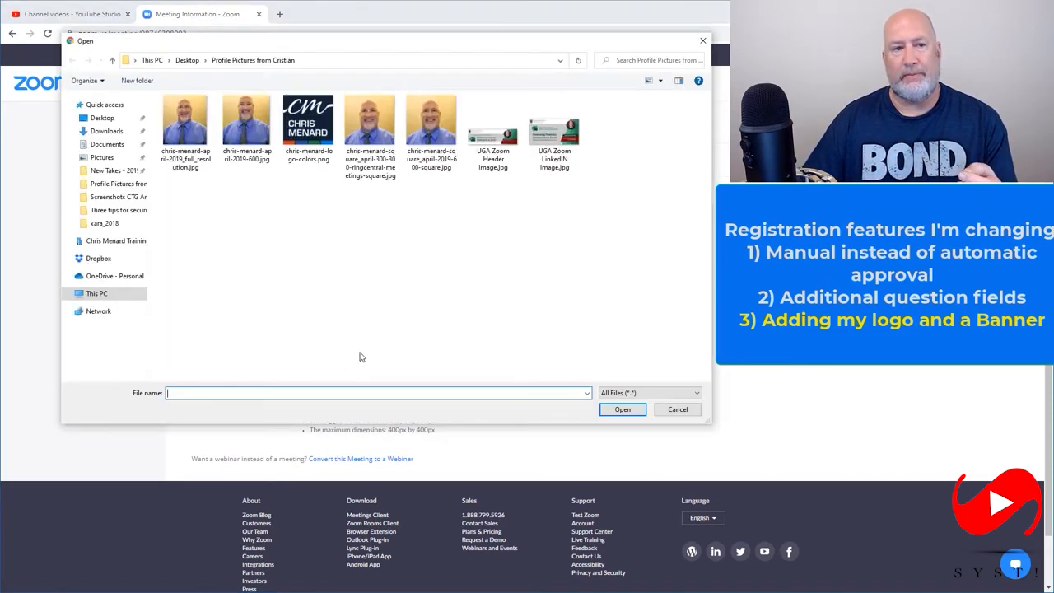
left_click(319, 130)
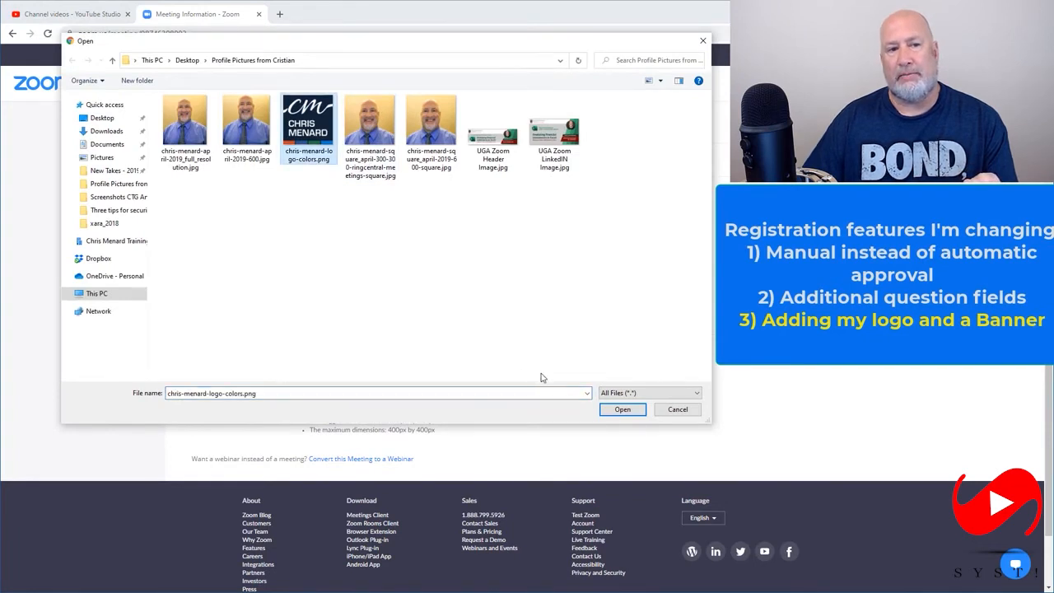
left_click(602, 410)
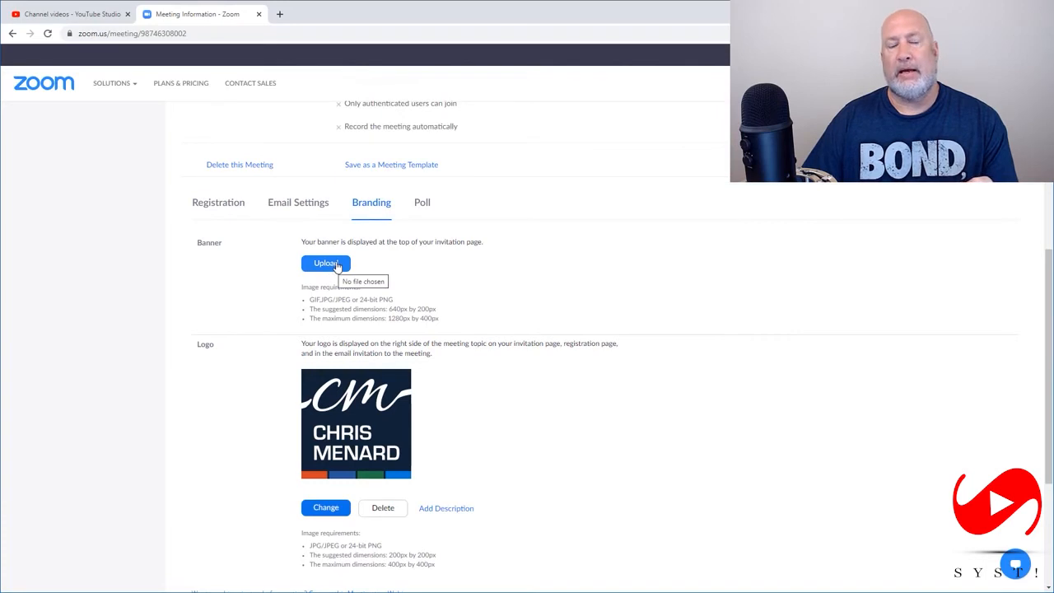
Upload "UGA Zoom Header Image.jpg" as the meeting's branding banner
left_click(326, 264)
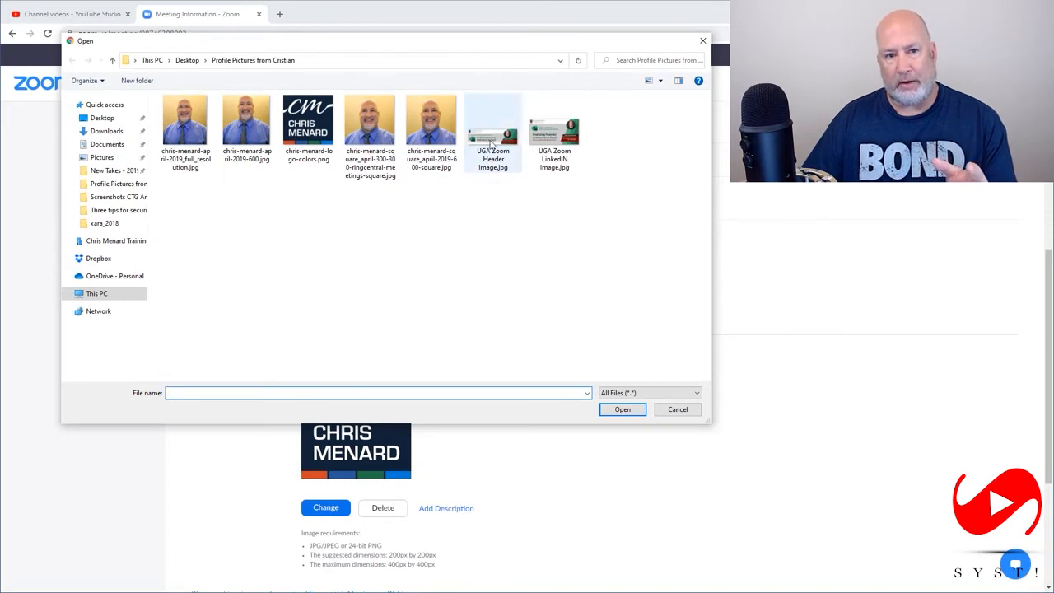
left_click(491, 142)
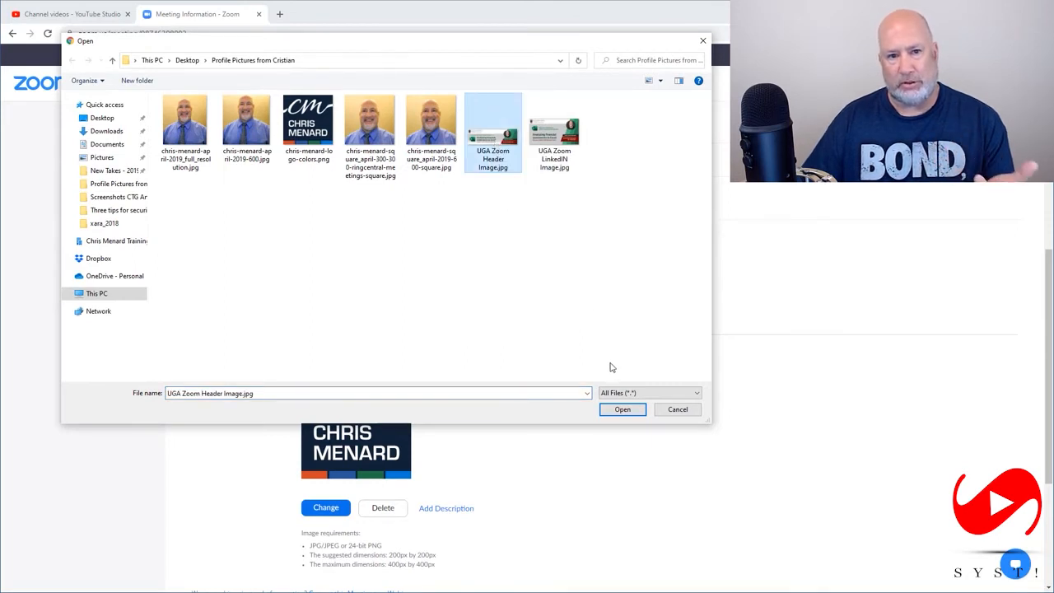
left_click(623, 410)
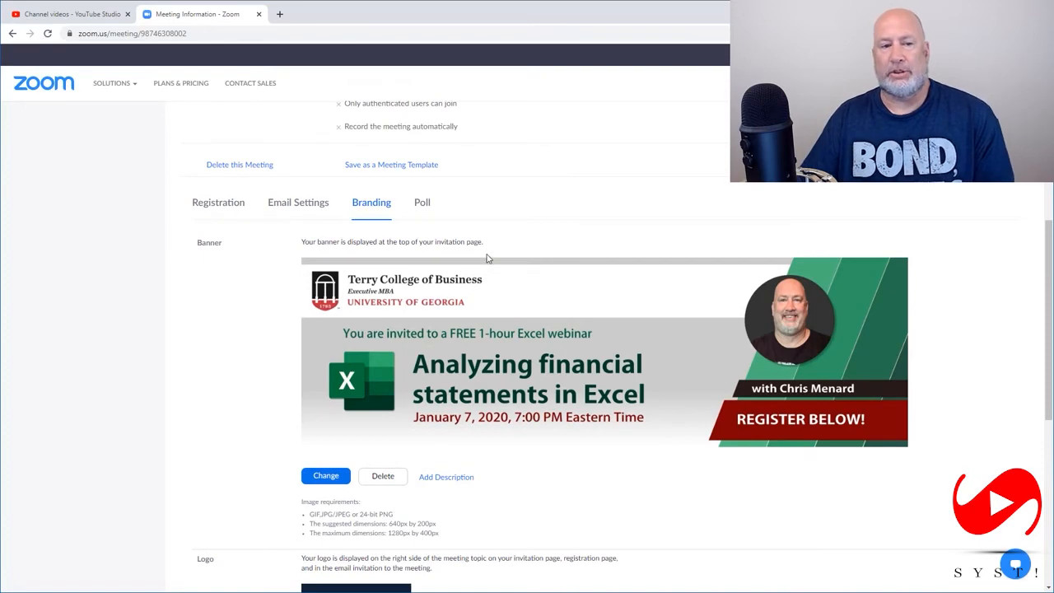
scroll(486, 258, "down", 5)
scroll(501, 310, "down", 5)
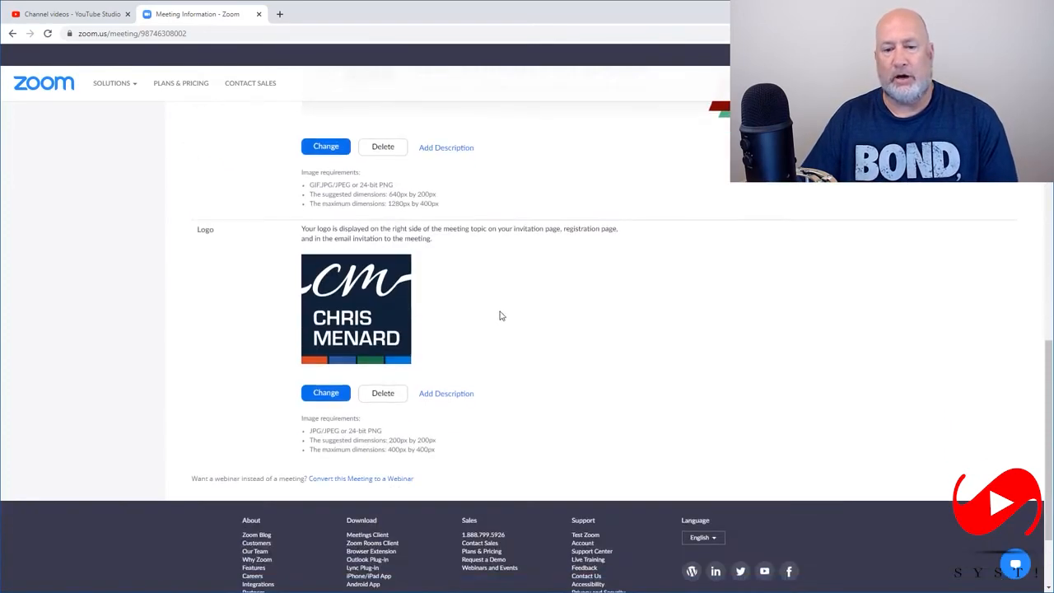
Copy the New Product Launch registration link and open it in a new incognito window
scroll(501, 317, "up", 15)
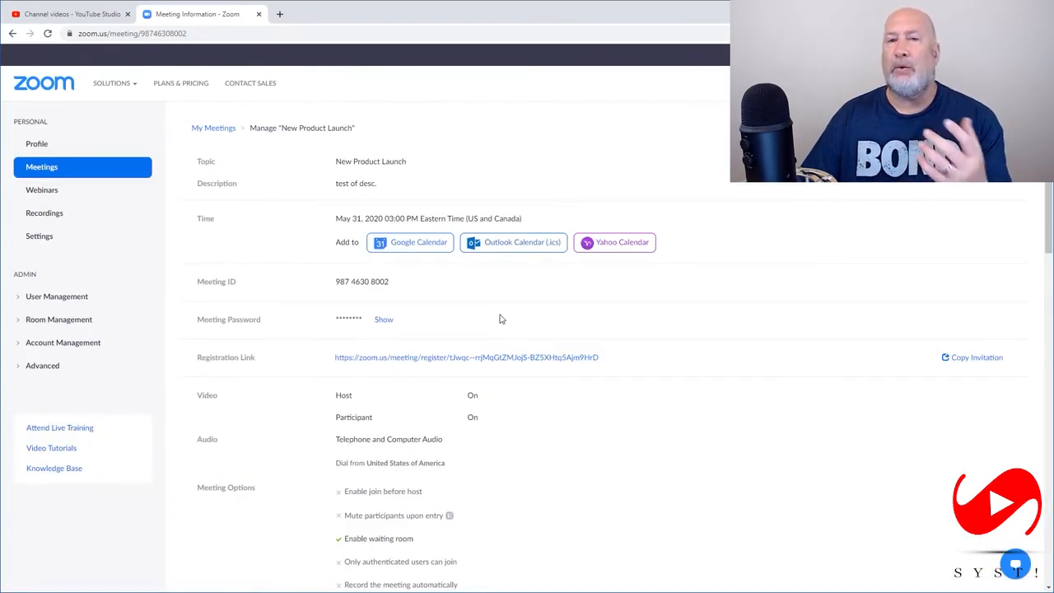
right_click(443, 361)
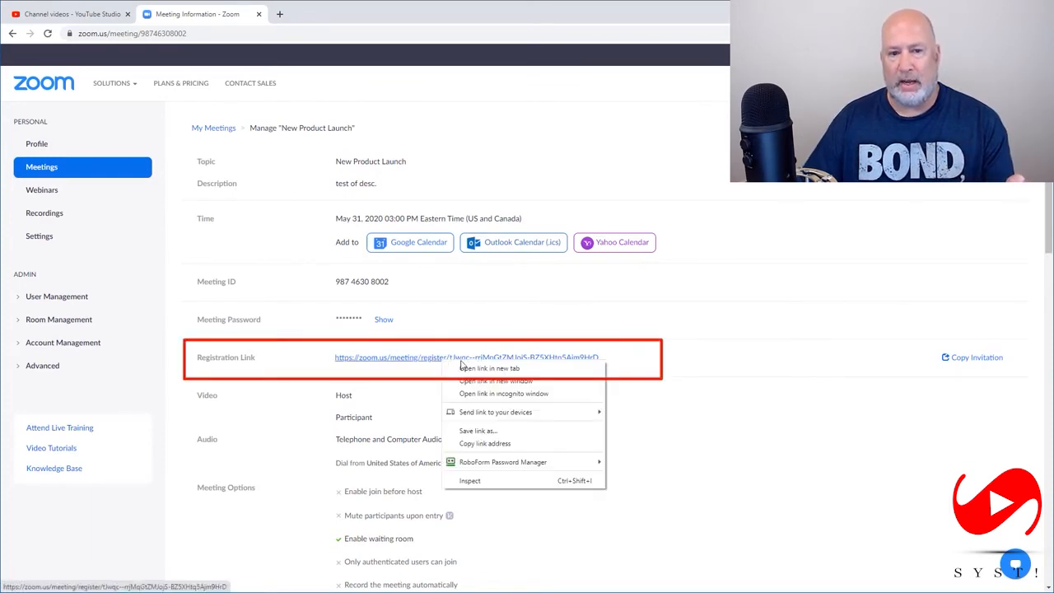
left_click(486, 444)
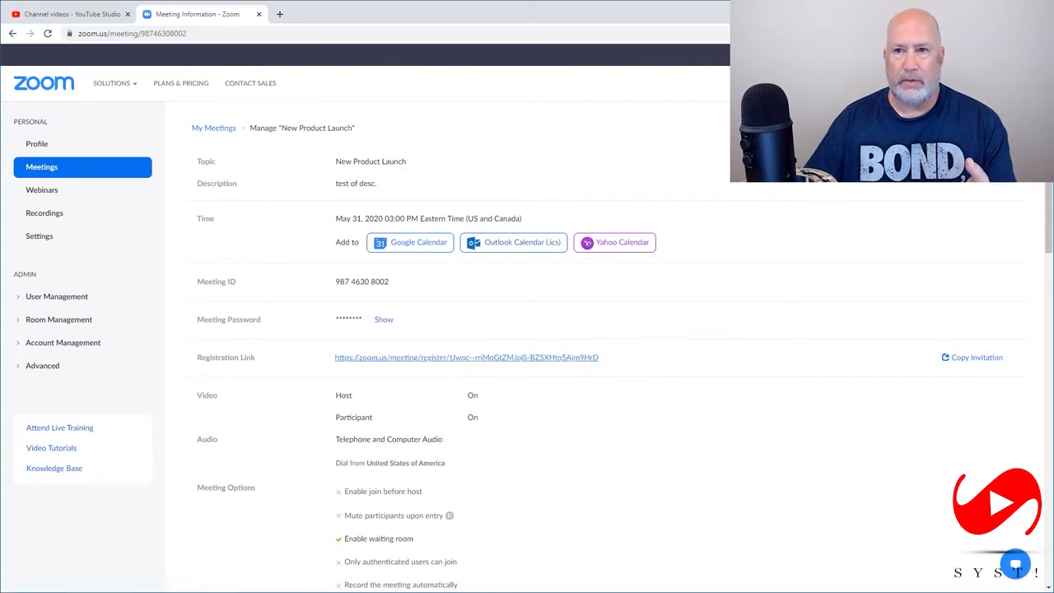
scroll(606, 346, "down", 3)
left_click(1043, 34)
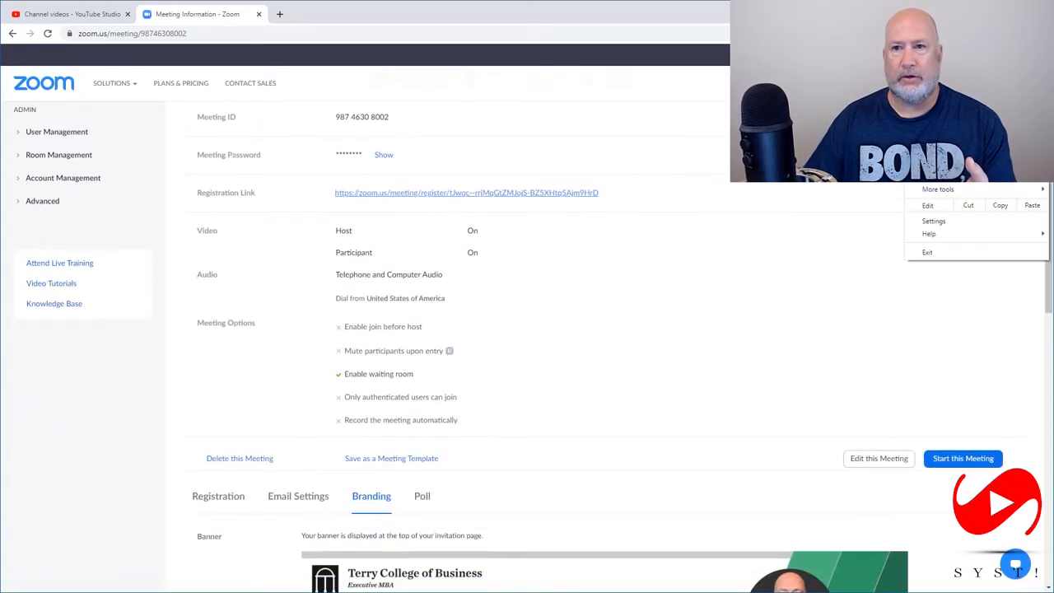
left_click(952, 76)
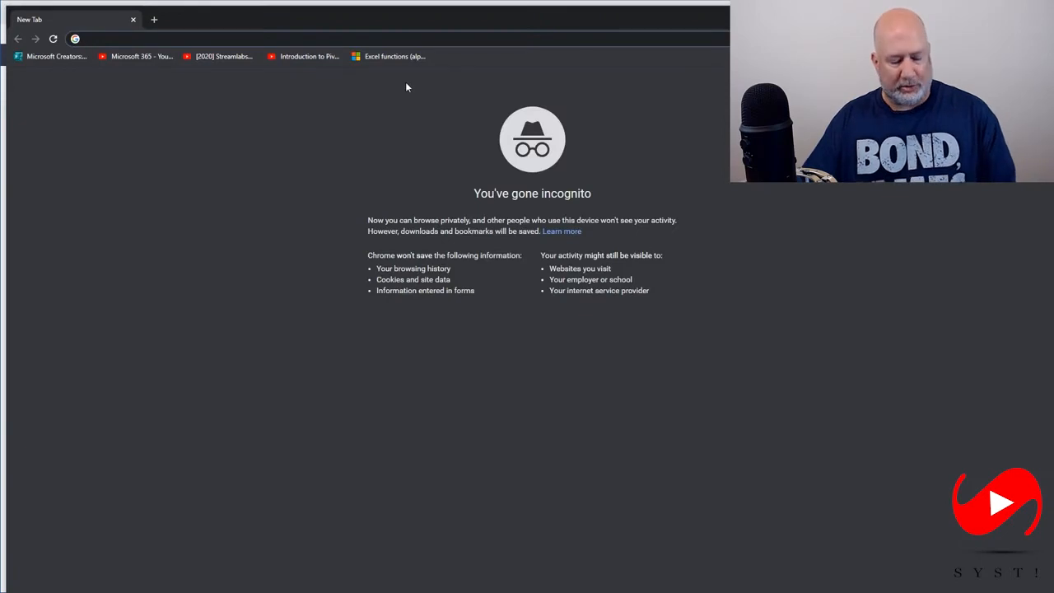
key("ctrl+v")
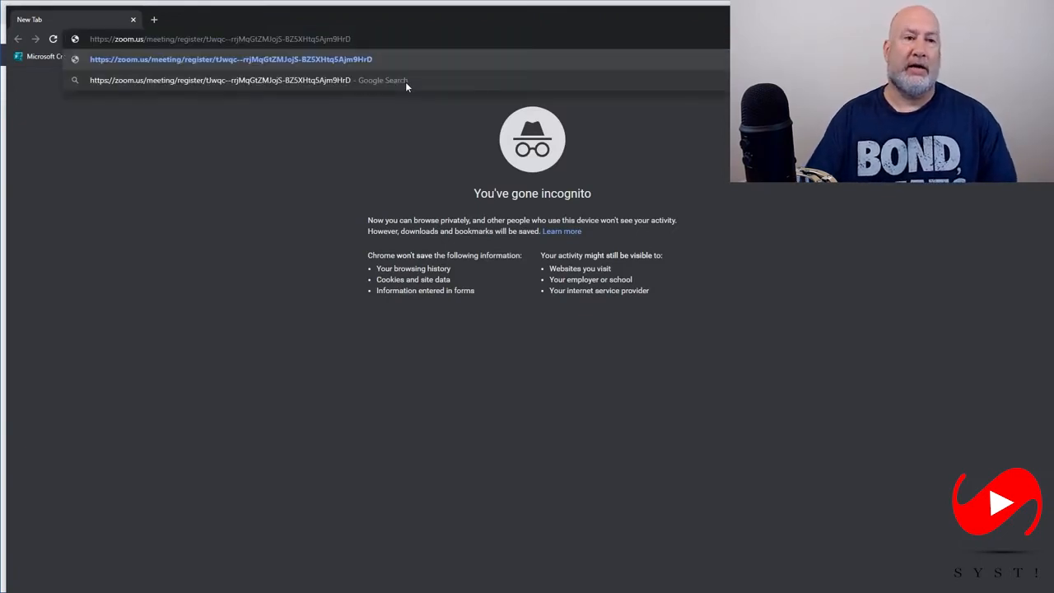
key("Return")
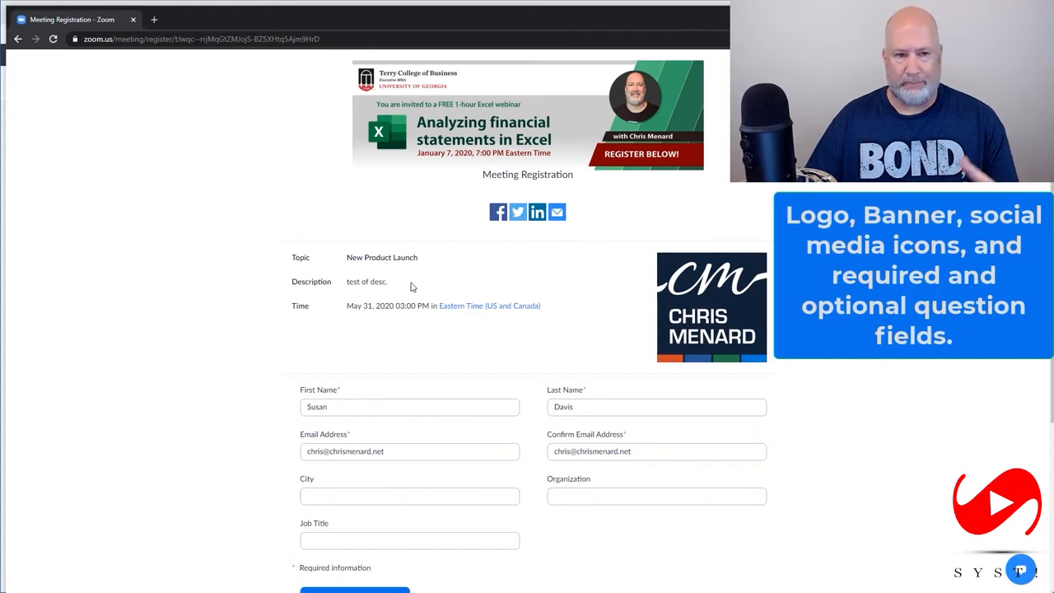
Fill in the registrant's first and last name on the registration form, keeping the prefilled email addresses and leaving City blank
scroll(412, 286, "down", 2)
left_click_drag(375, 244, 231, 240)
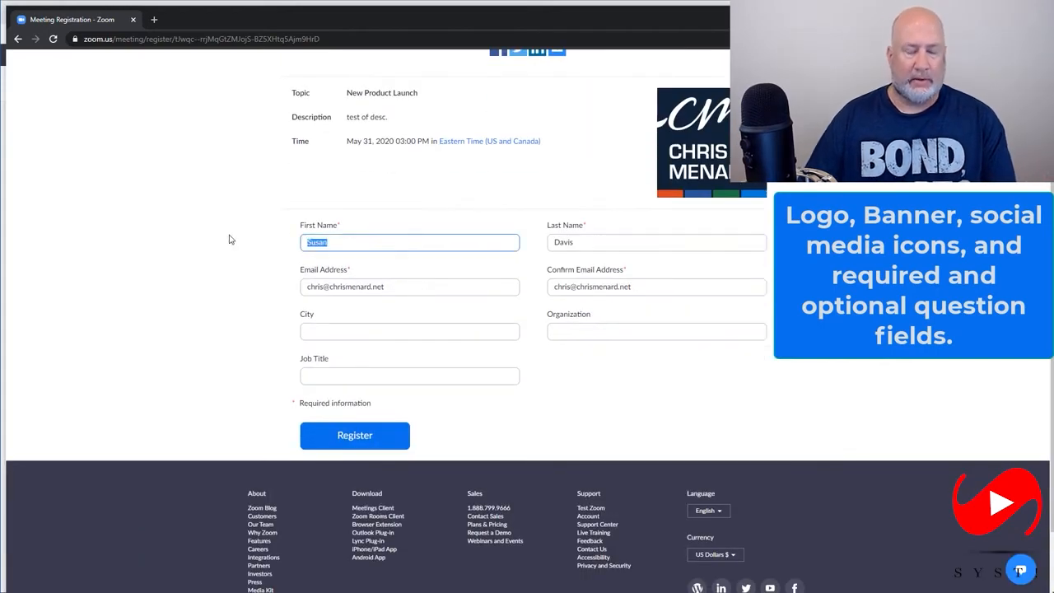
key("Tab")
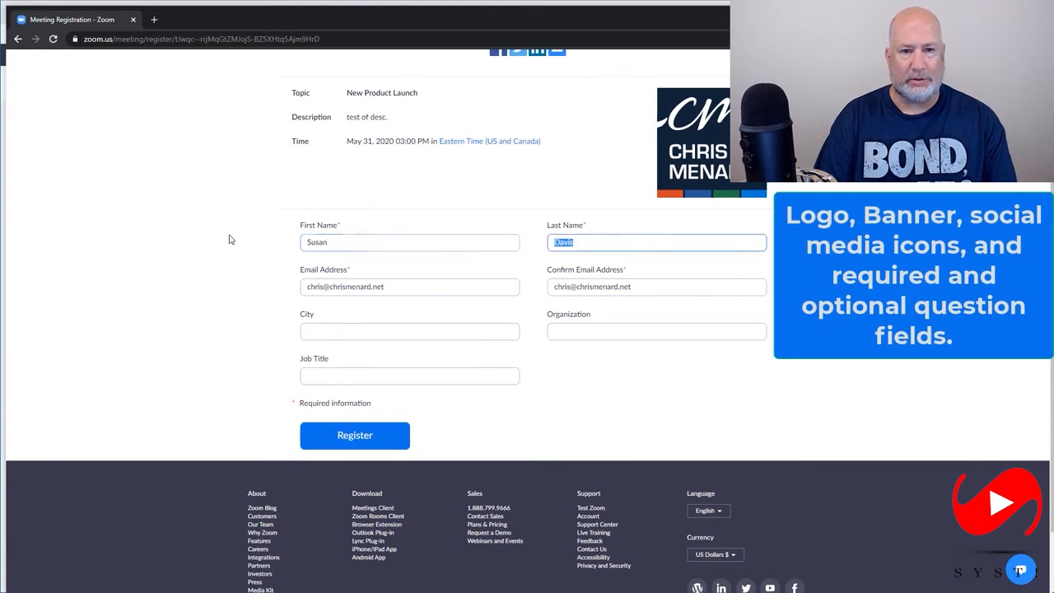
key("Tab")
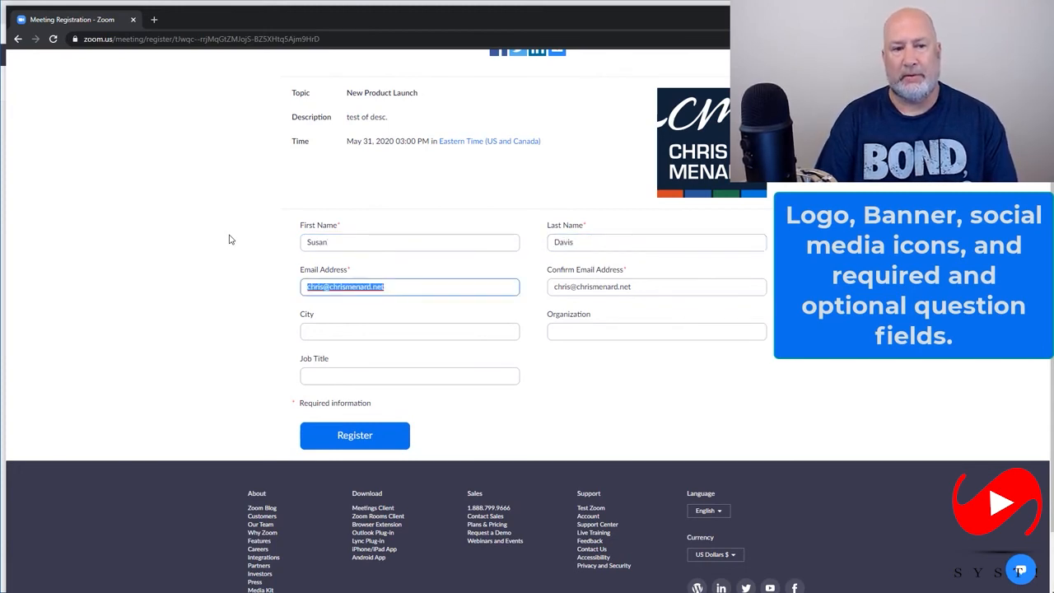
key("Tab")
key("Tab")
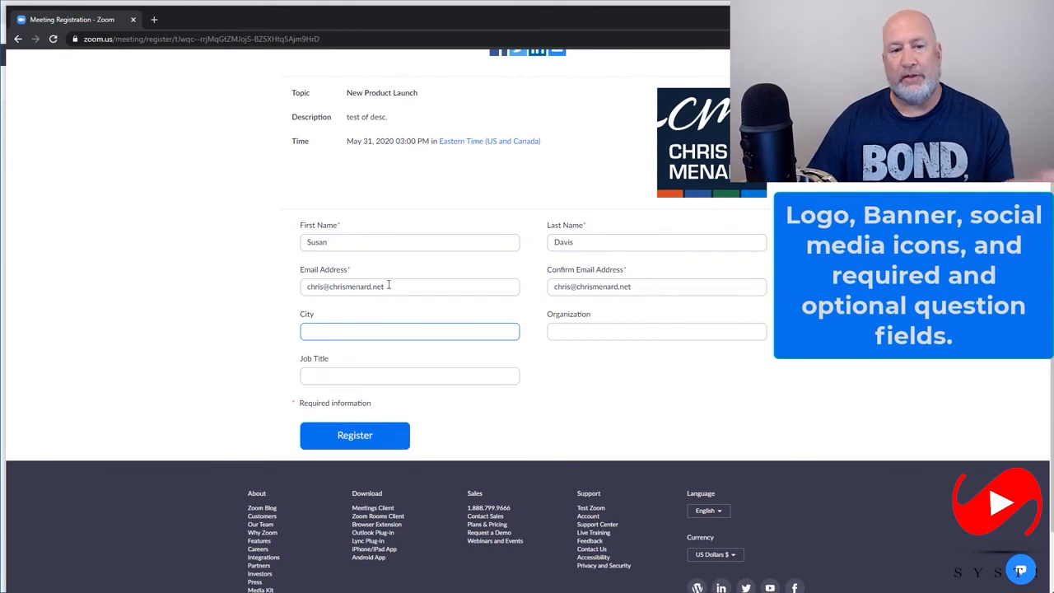
Leave Job Title blank, review the registration page's branding, and submit the registration
left_click(337, 376)
scroll(478, 338, "up", 2)
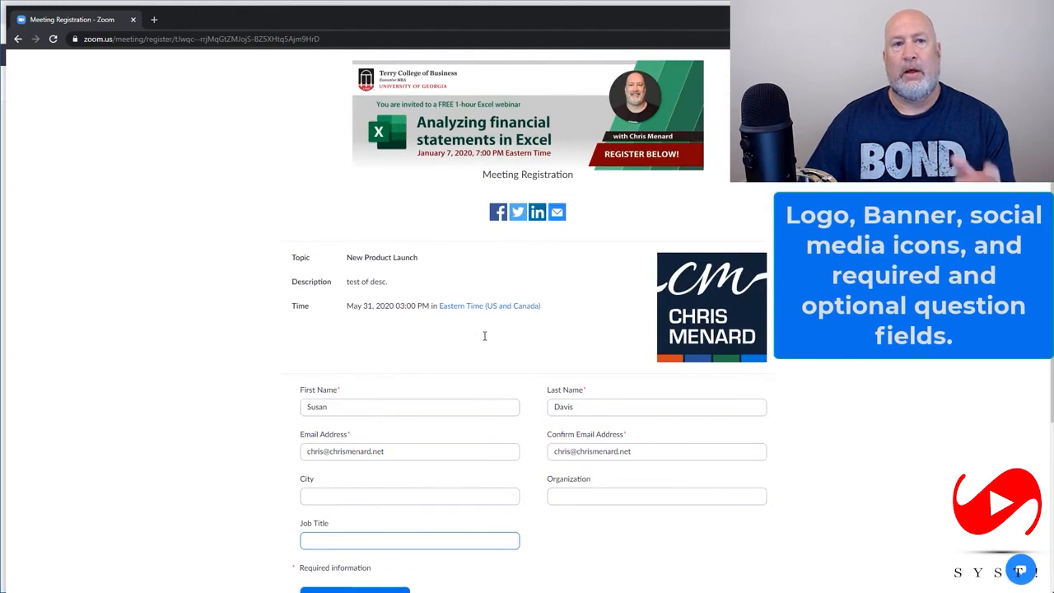
scroll(485, 338, "down", 2)
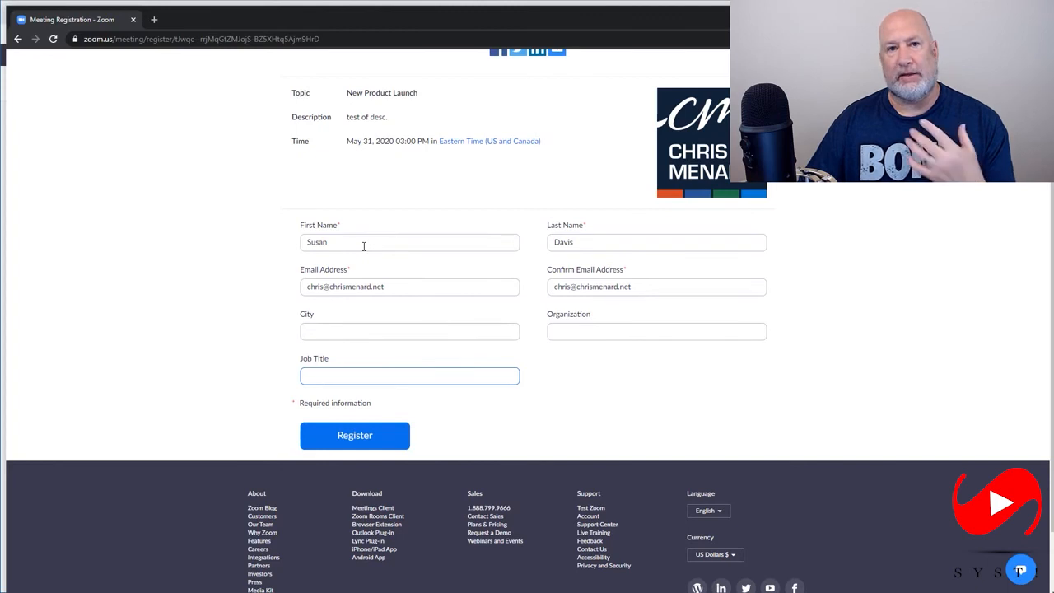
left_click(359, 439)
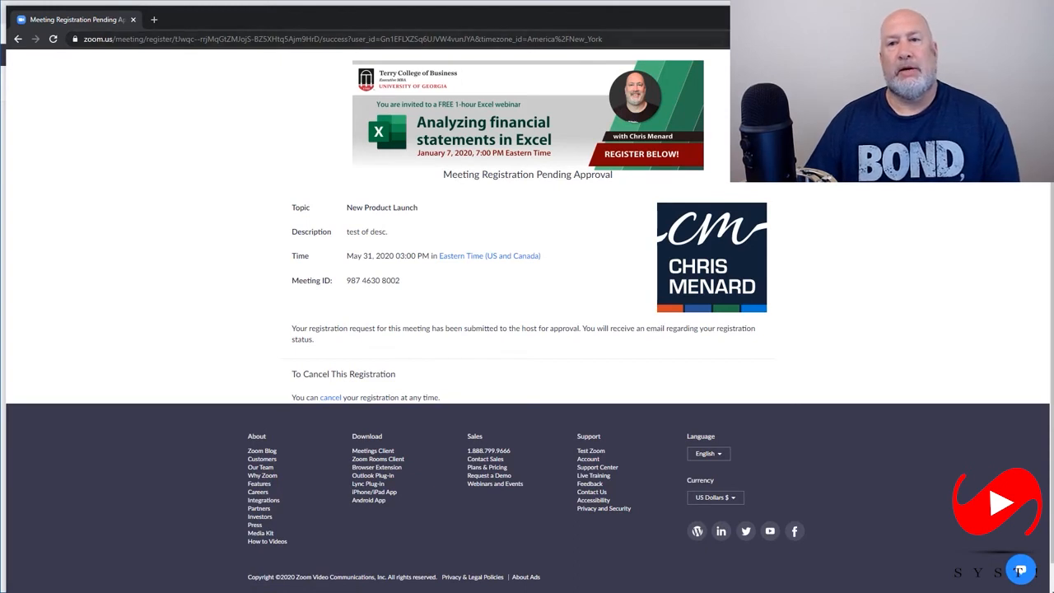
Close the incognito window and reload the New Product Launch meeting page to check its registration summary
left_click(1036, 13)
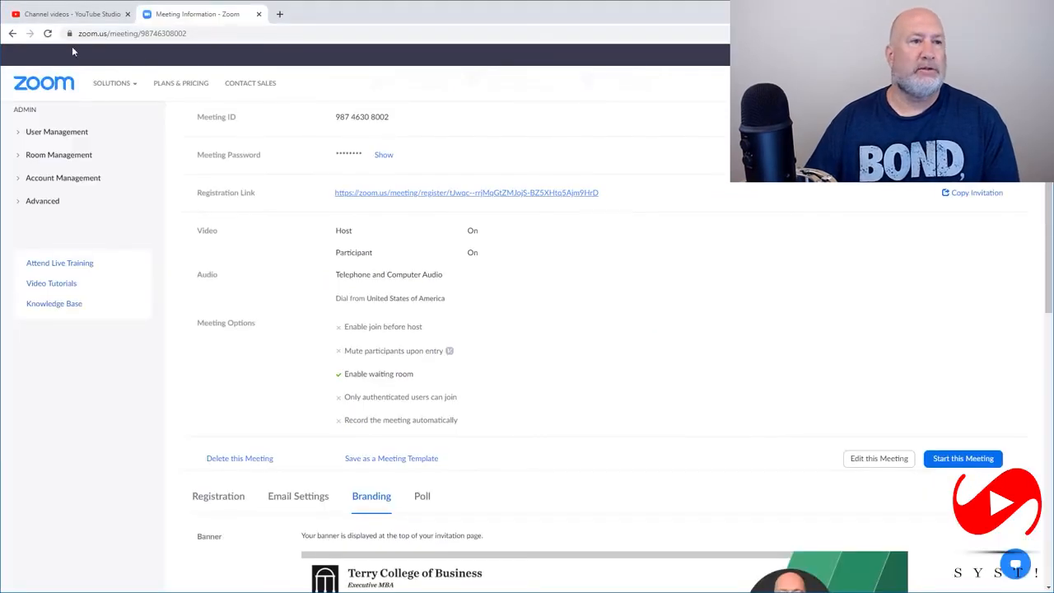
left_click(47, 33)
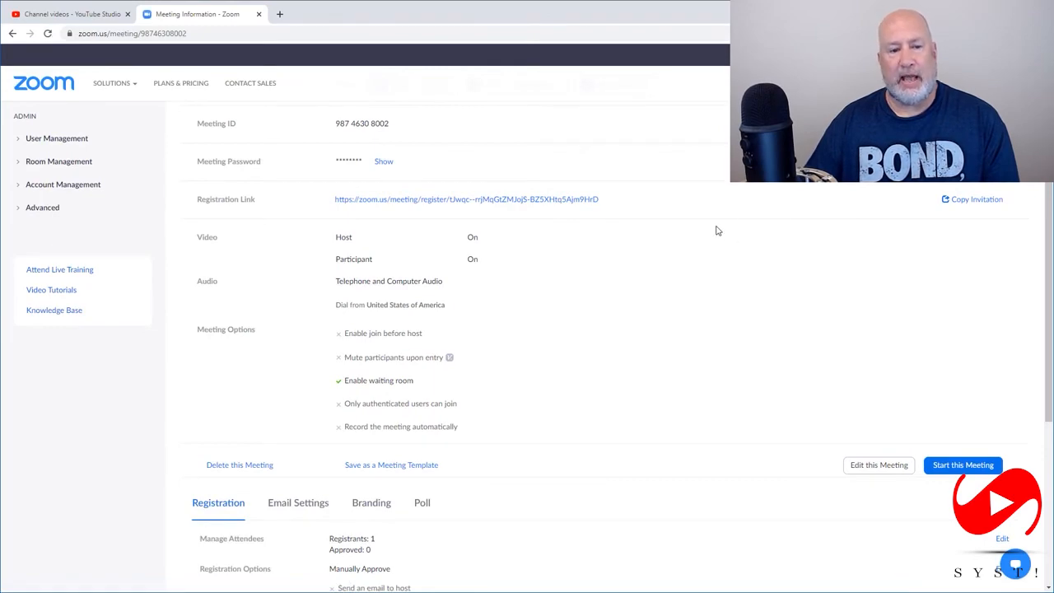
scroll(716, 230, "down", 4)
scroll(680, 244, "up", 2)
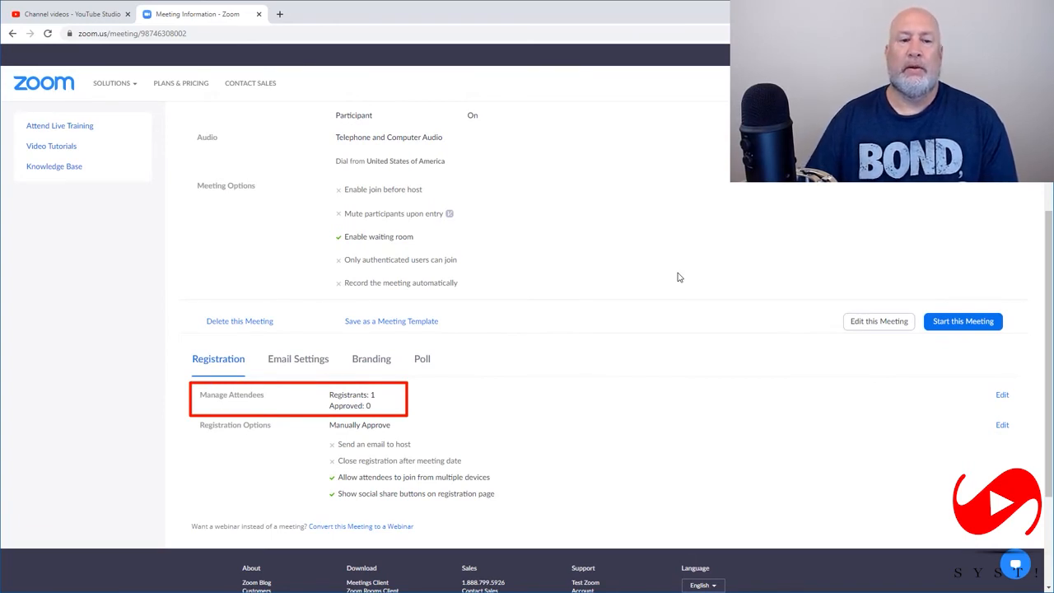
Open the meeting's attendee management and approve the pending registrant
left_click(1001, 396)
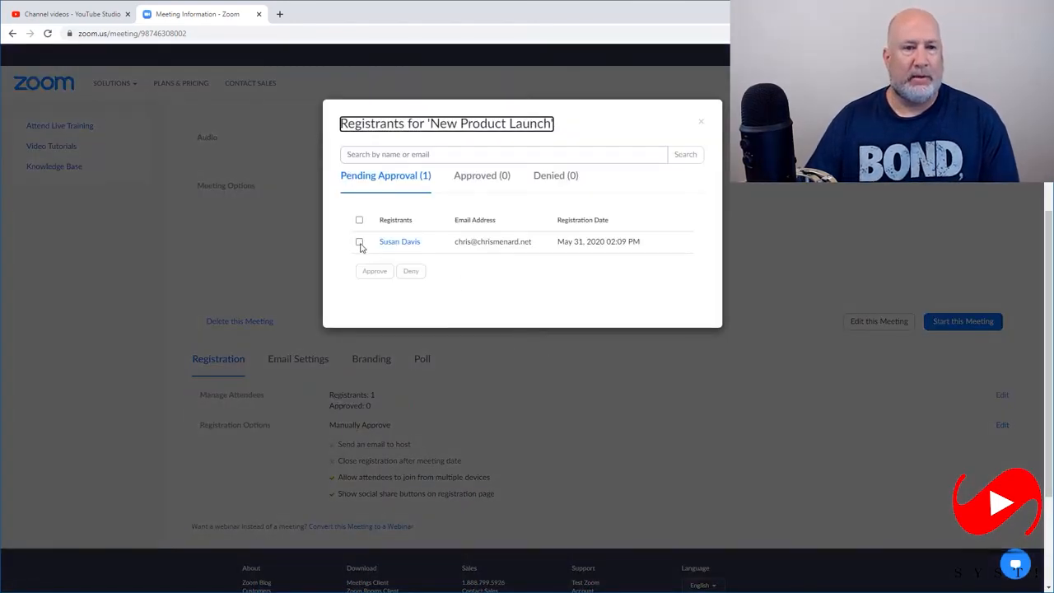
left_click(359, 243)
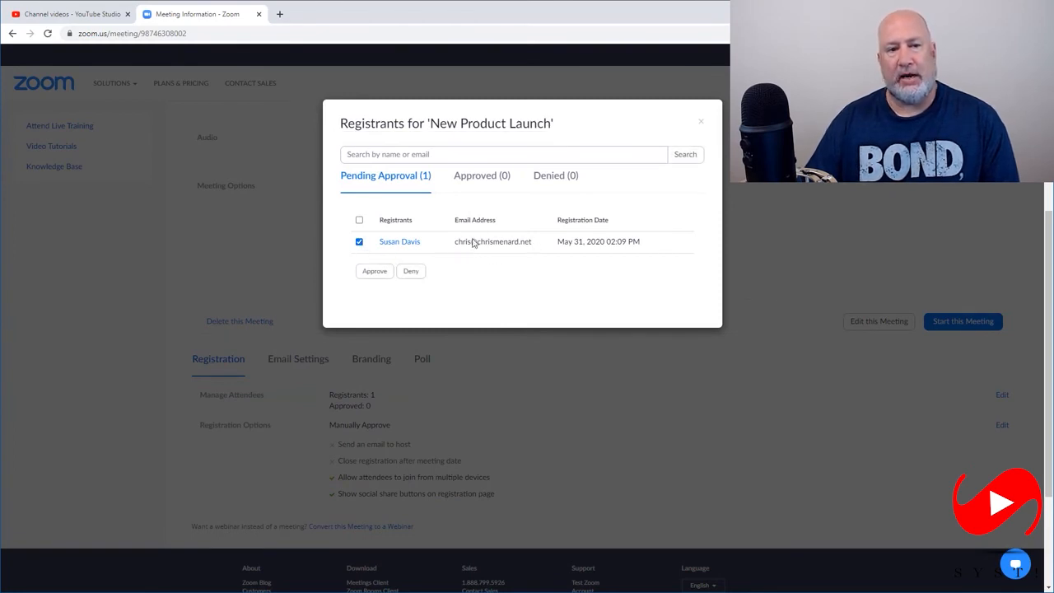
left_click(375, 273)
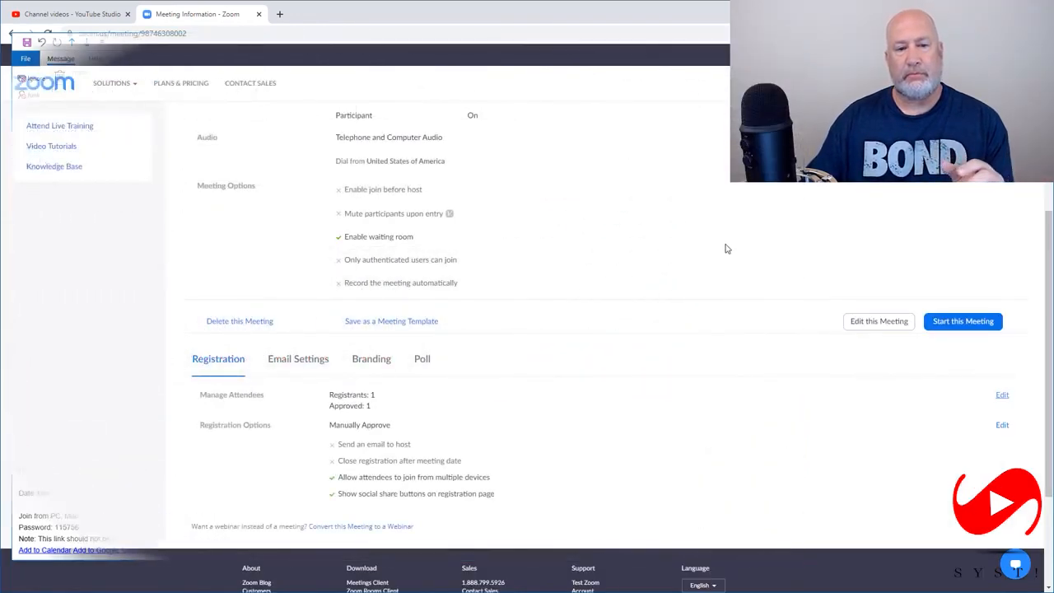
Switch from the Zoom meeting page to the live videos list in YouTube Studio
scroll(726, 248, "up", 3)
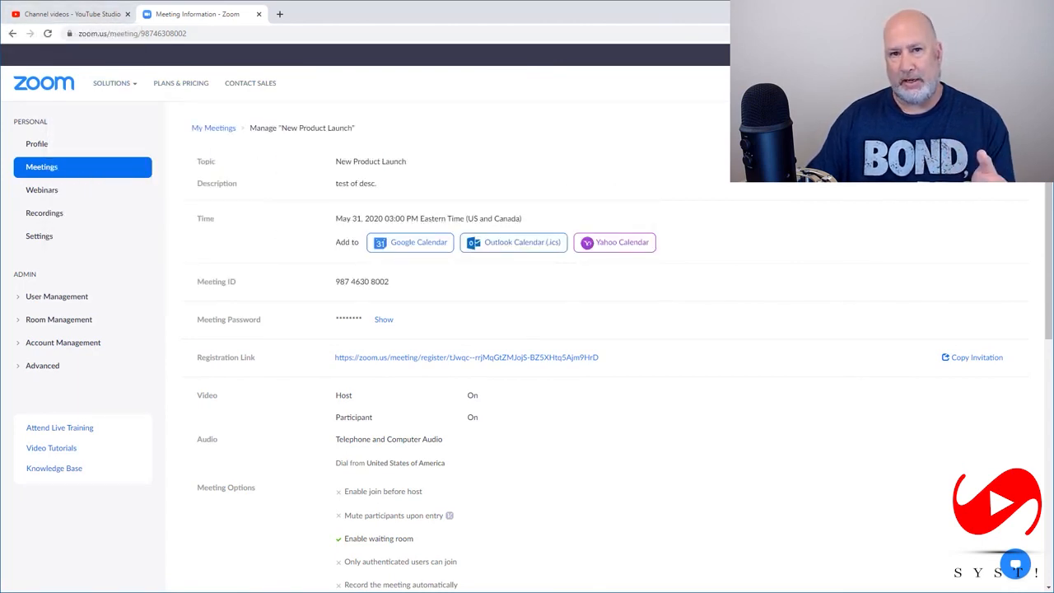
left_click(83, 15)
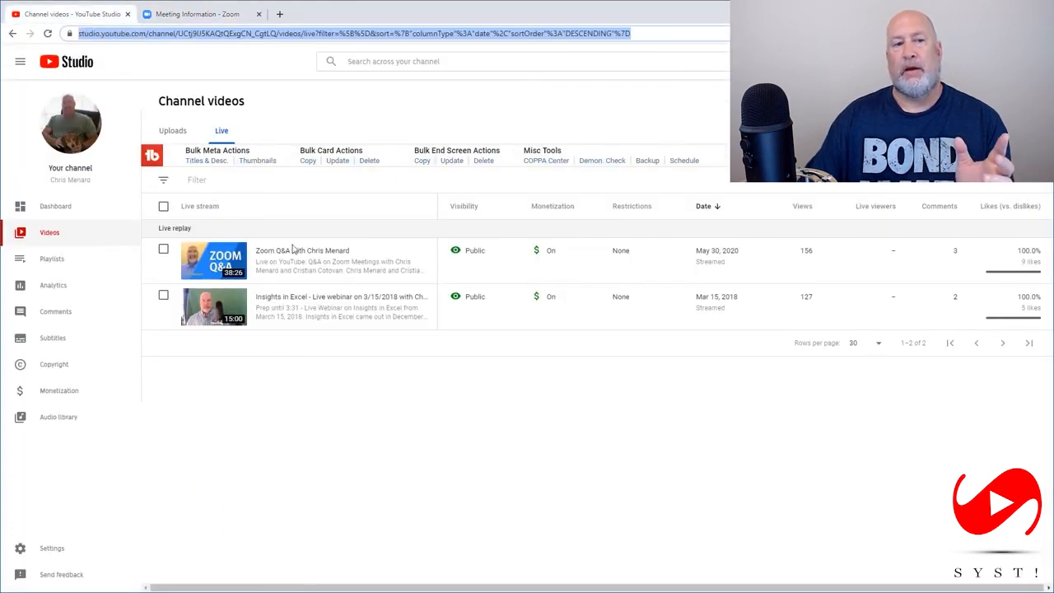